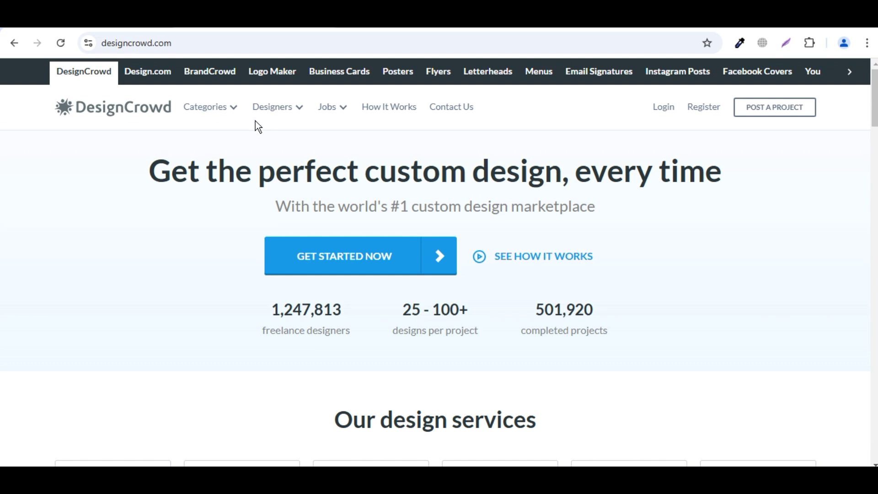
# Open the Web Designers listing in a new tab and scroll through the top-ranked designer cards
pyautogui.moveTo(233, 114)
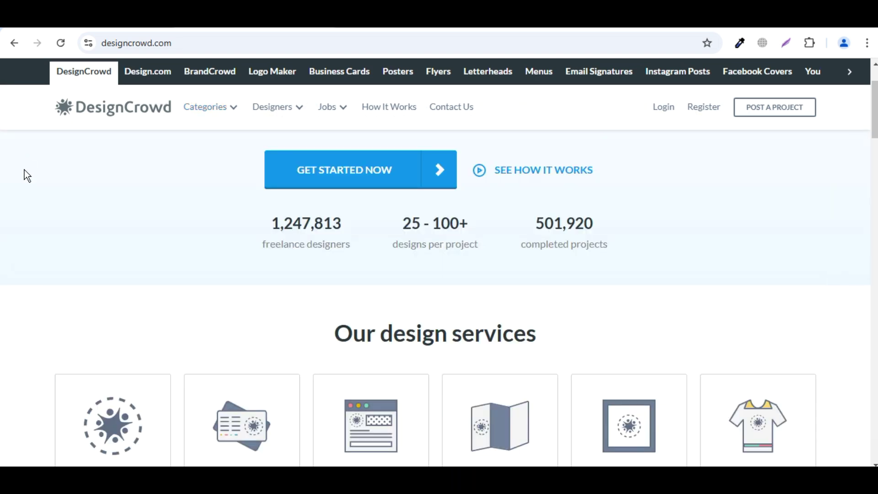
pyautogui.scroll(-10, 34, 183)
pyautogui.moveTo(205, 107)
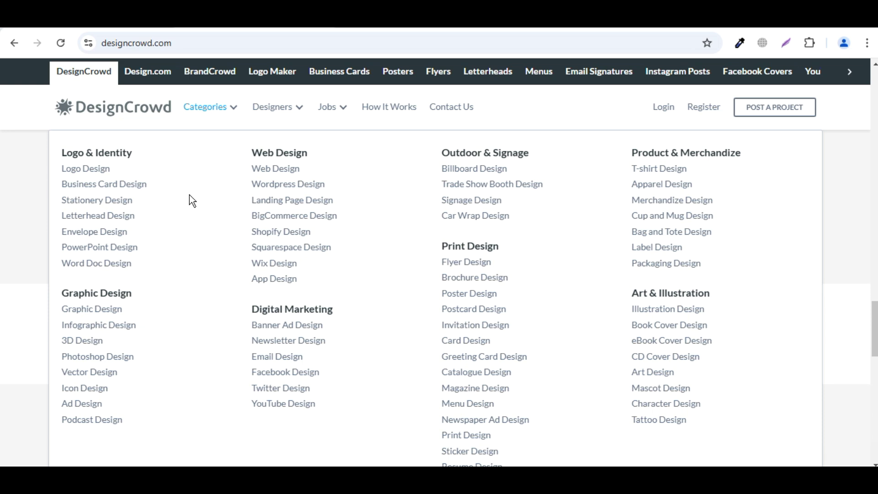
pyautogui.moveTo(289, 112)
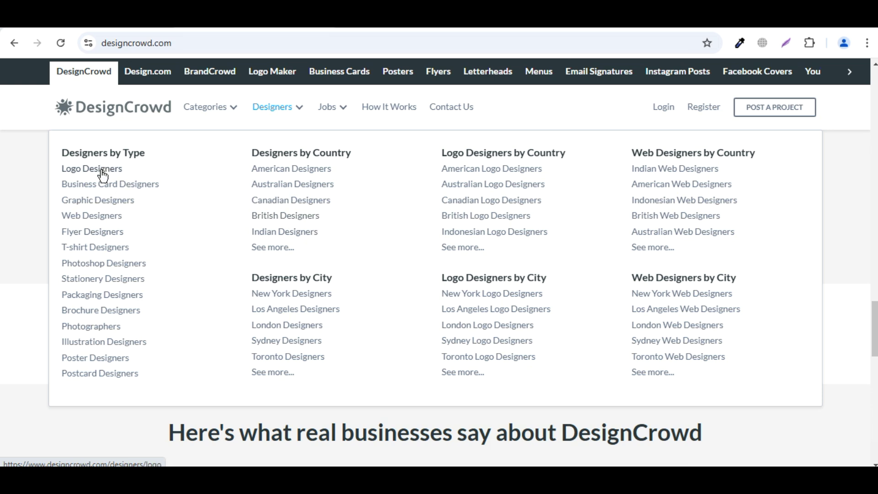
pyautogui.rightClick(104, 220)
pyautogui.click(128, 229)
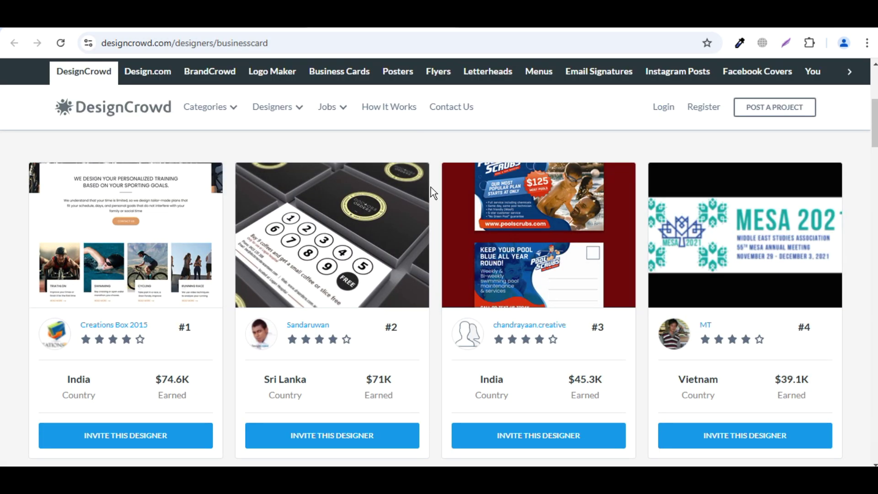
pyautogui.scroll(-2, 431, 186)
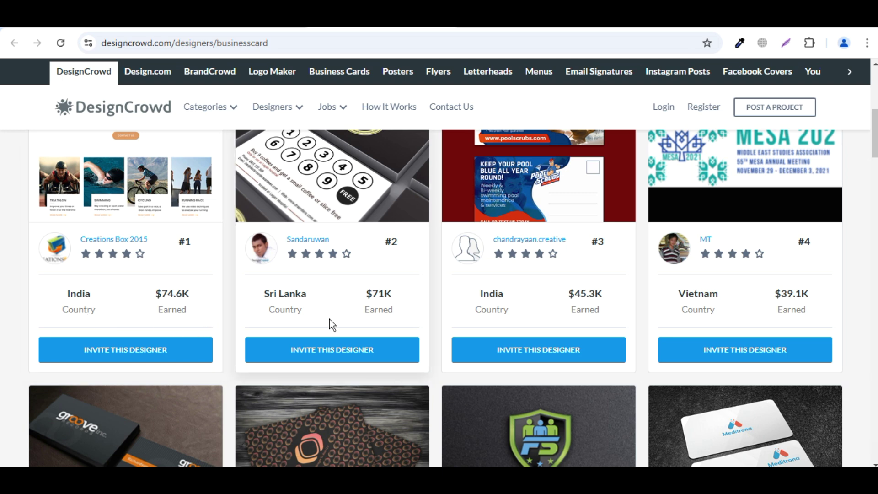
pyautogui.scroll(-5, 631, 309)
pyautogui.scroll(-3, 638, 306)
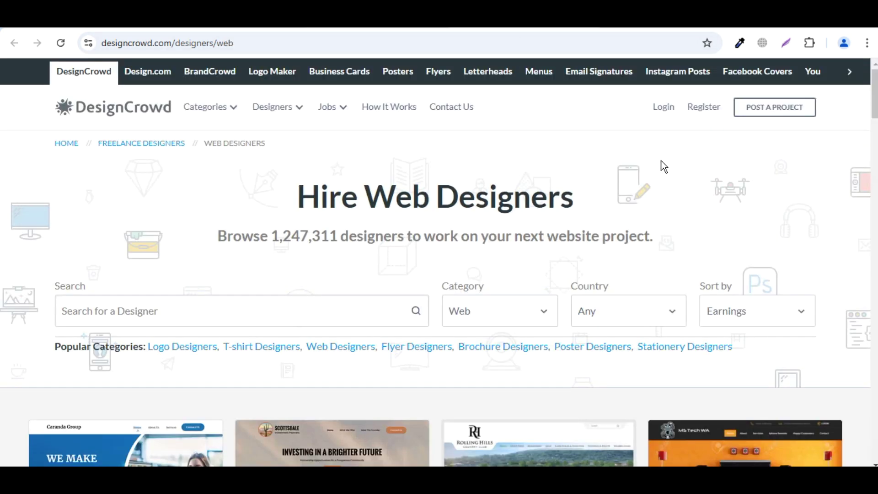
pyautogui.scroll(-7, 668, 181)
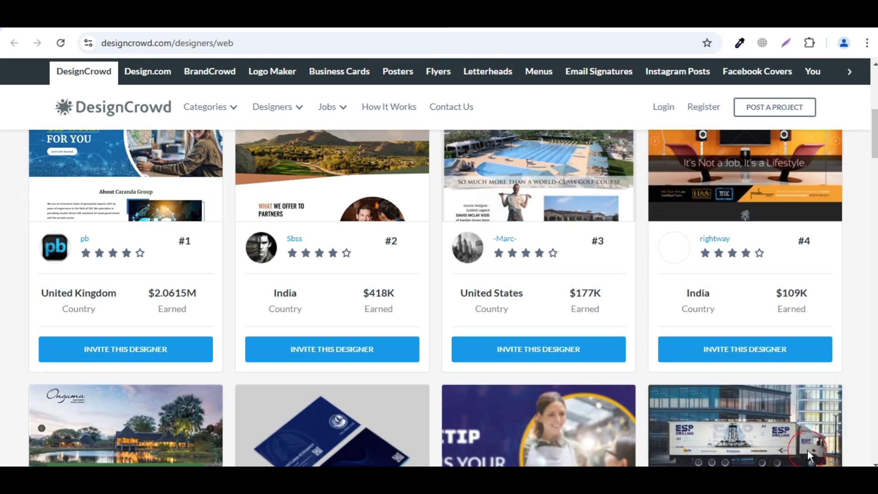
pyautogui.scroll(-6, 638, 334)
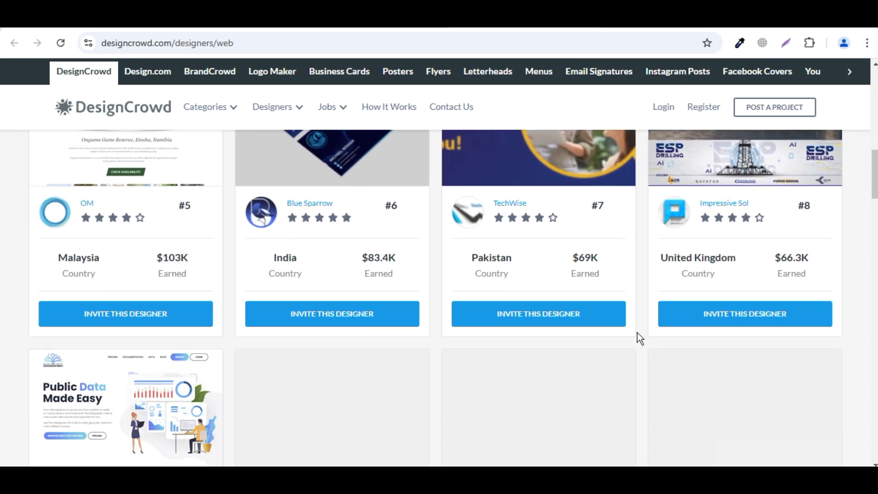
pyautogui.scroll(-4, 638, 338)
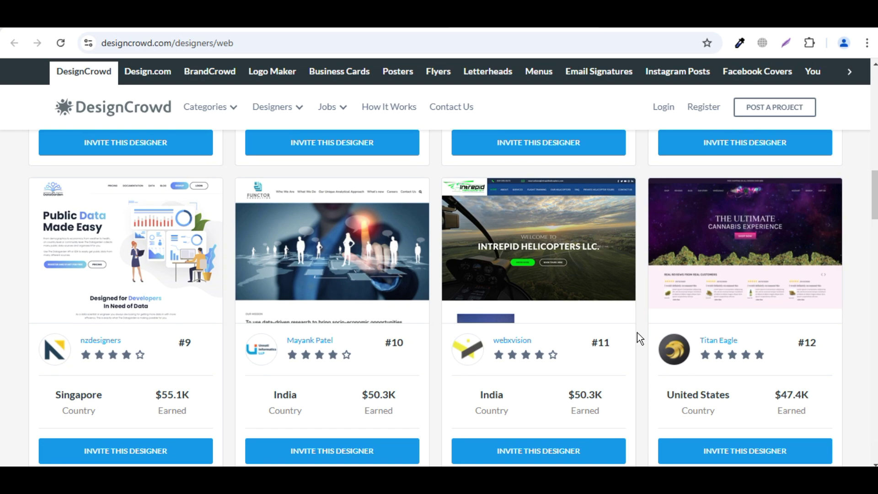
pyautogui.scroll(17, 637, 332)
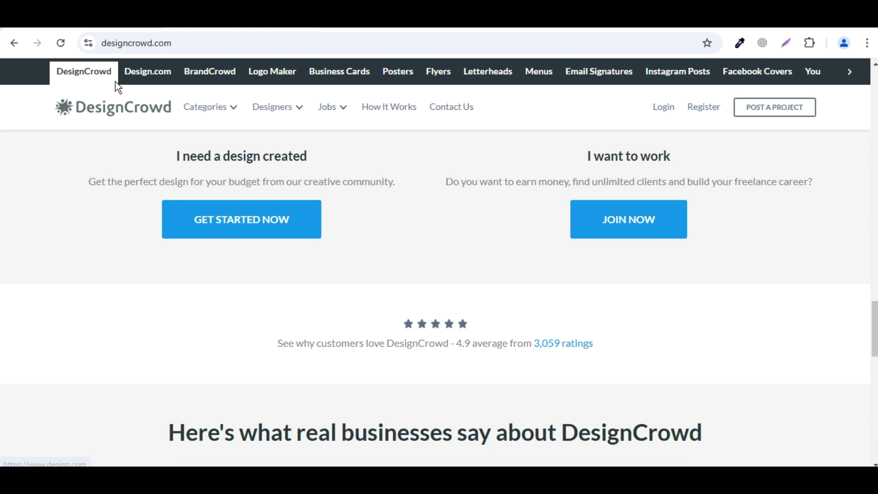
# Browse past projects on the Logo Design category page, then go to the registration page
pyautogui.moveTo(235, 110)
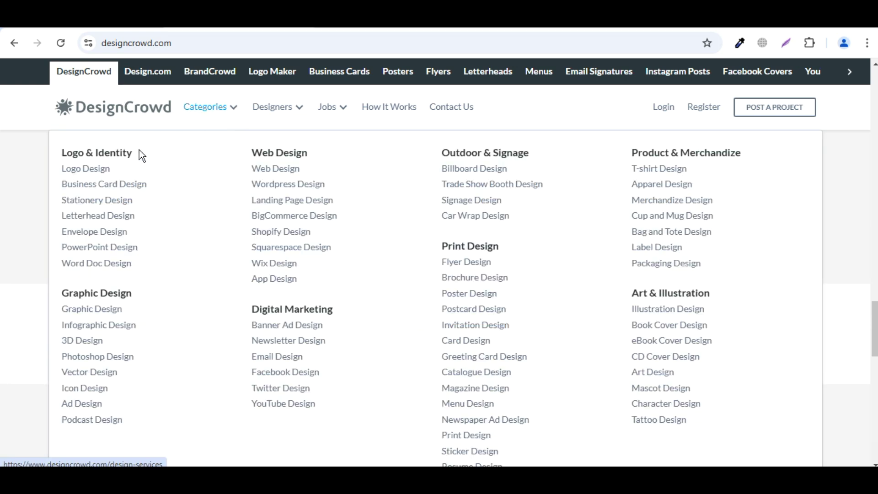
pyautogui.click(91, 177)
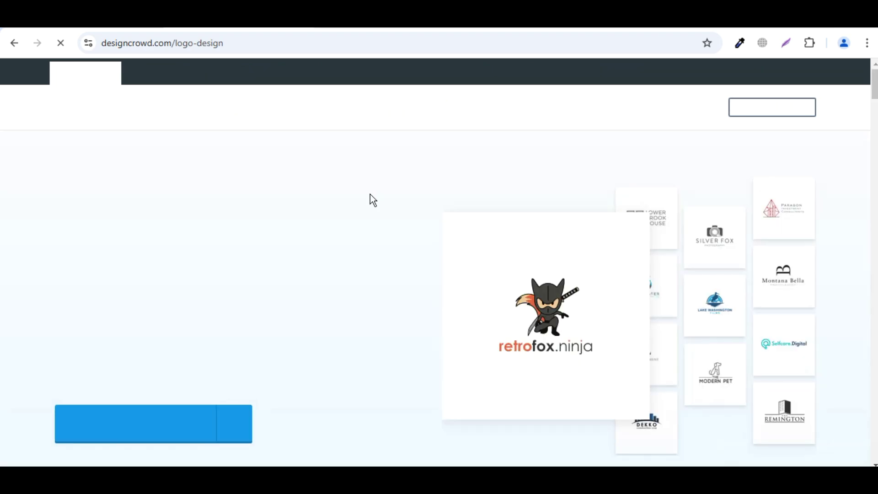
pyautogui.scroll(-3, 371, 194)
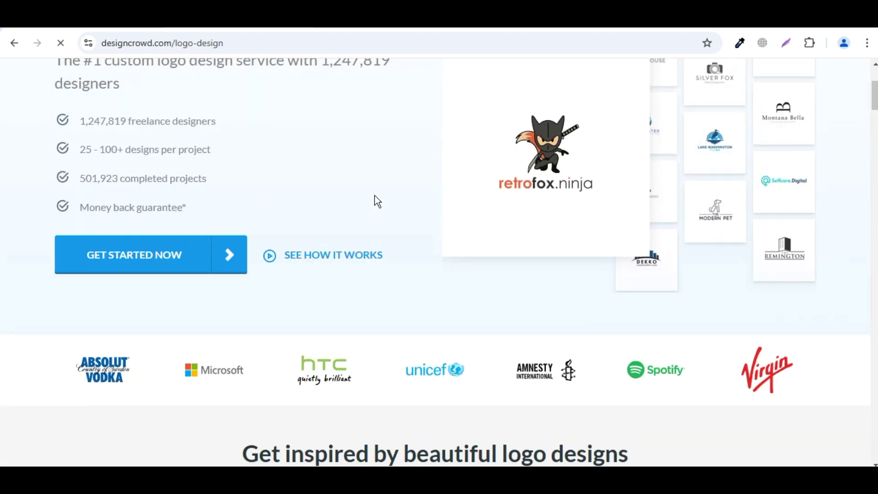
pyautogui.scroll(-10, 374, 196)
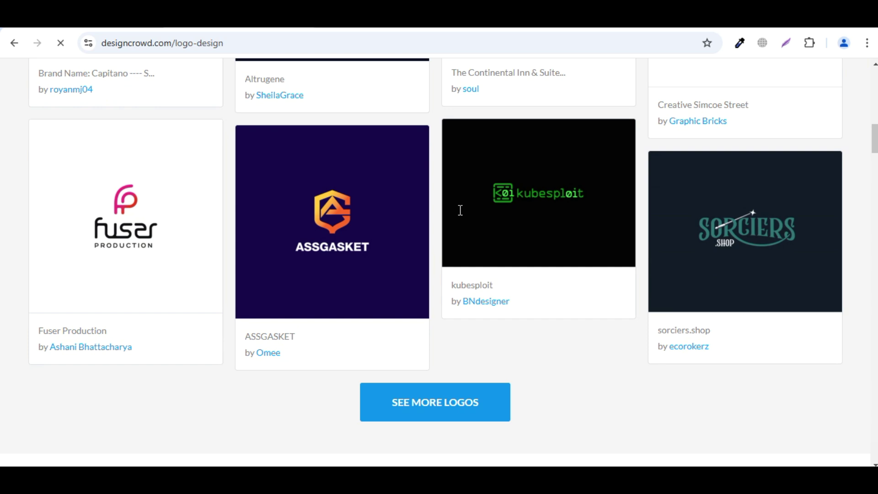
pyautogui.scroll(-5, 435, 220)
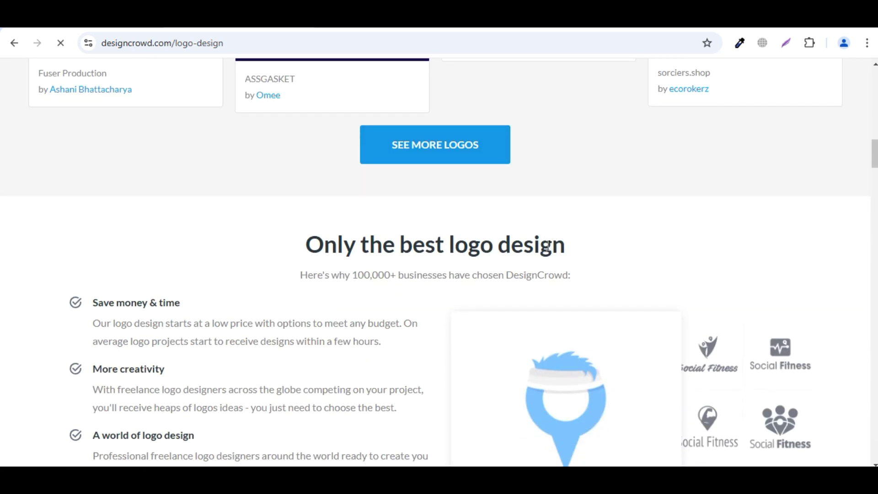
pyautogui.scroll(-4, 546, 245)
pyautogui.scroll(-2, 789, 365)
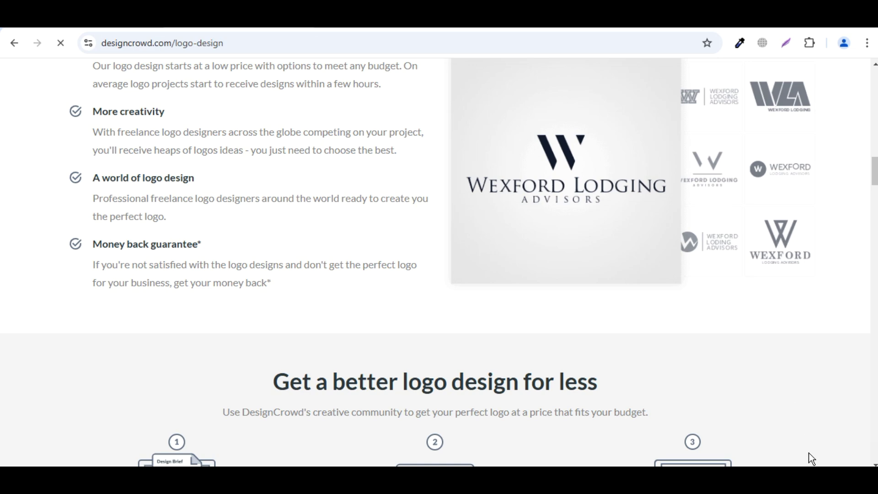
pyautogui.scroll(-5, 810, 452)
pyautogui.scroll(15, 825, 313)
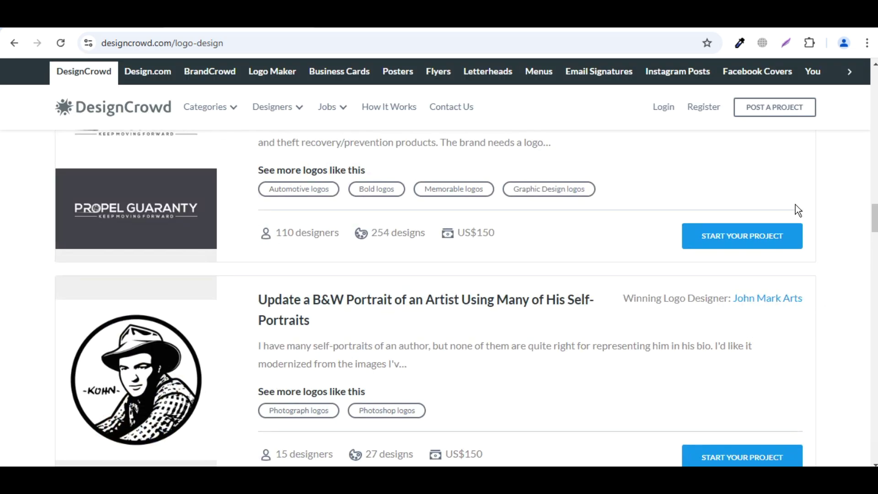
pyautogui.click(711, 110)
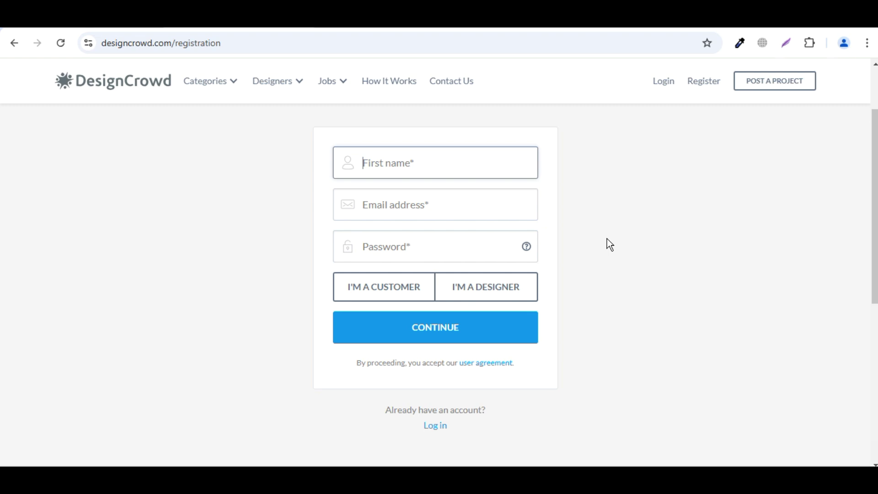
# Fill in the first name, e-mail address and password, then choose I'M A DESIGNER
pyautogui.write('saeed')
pyautogui.click(468, 198)
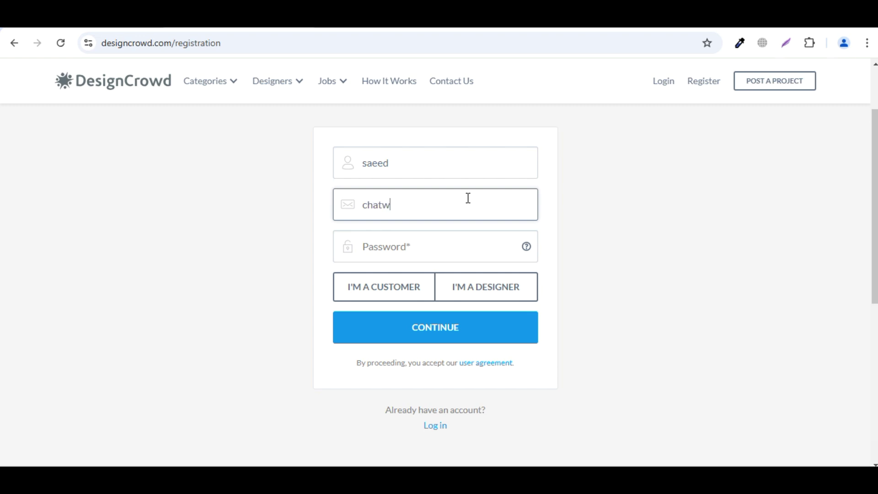
pyautogui.press('Tab')
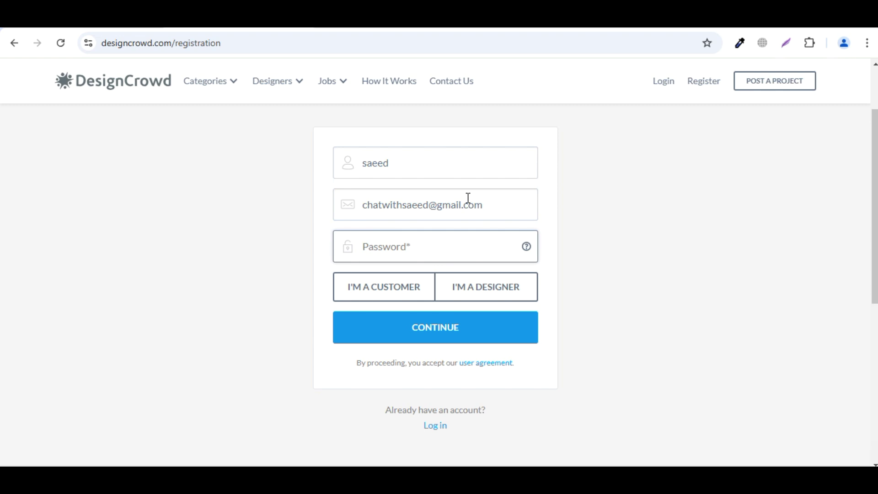
pyautogui.write('*********')
pyautogui.click(514, 298)
# Submit the registration, dismiss the save-password prompt, and enter a display name and last name
pyautogui.click(522, 337)
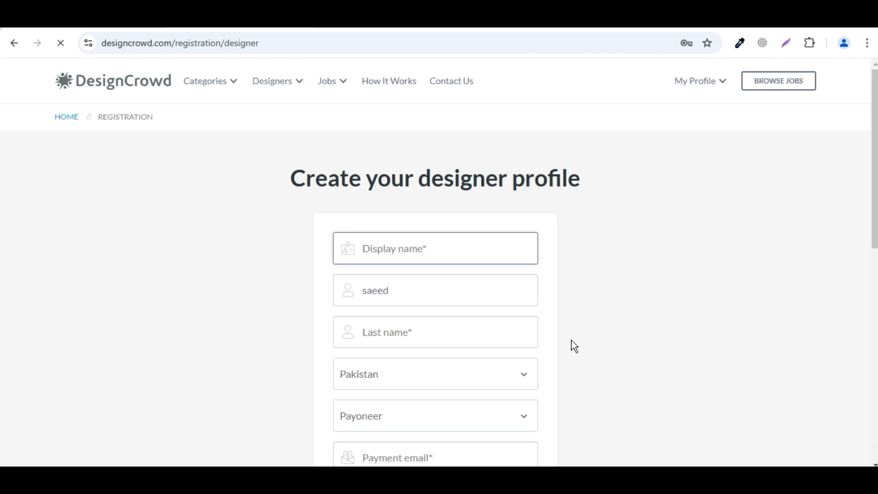
pyautogui.scroll(-2, 538, 296)
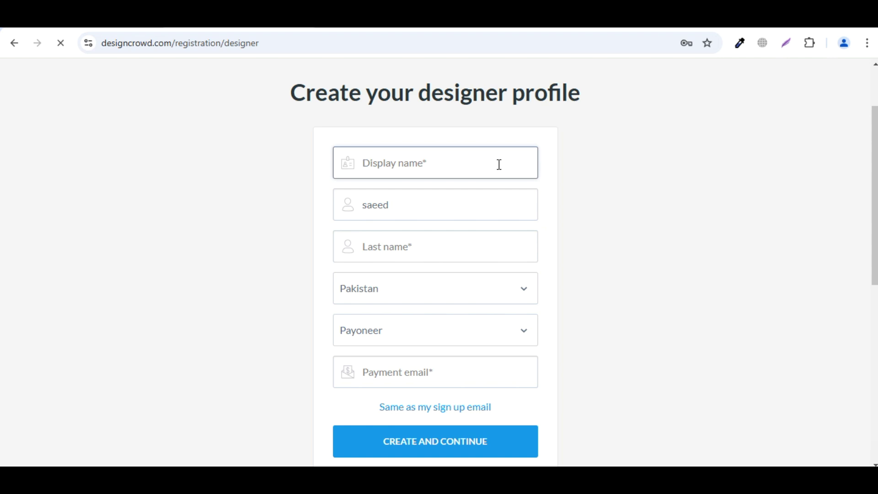
pyautogui.click(701, 74)
pyautogui.click(447, 169)
pyautogui.write('saeed123')
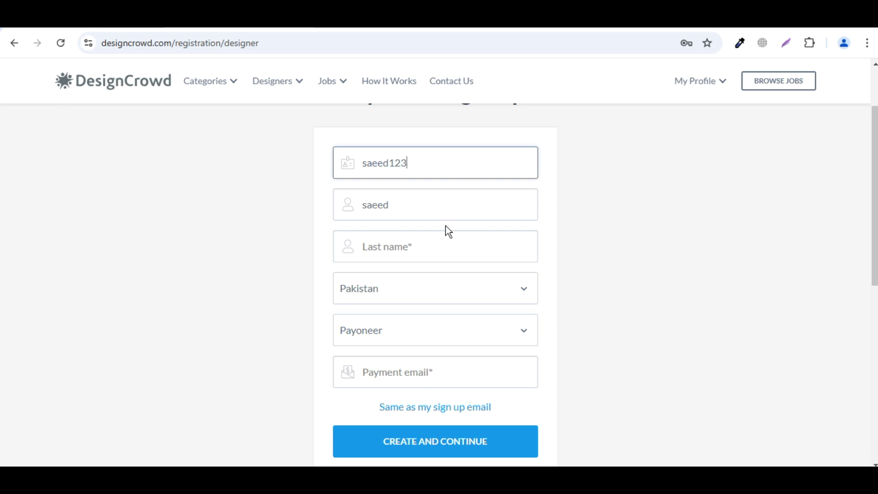
pyautogui.click(449, 250)
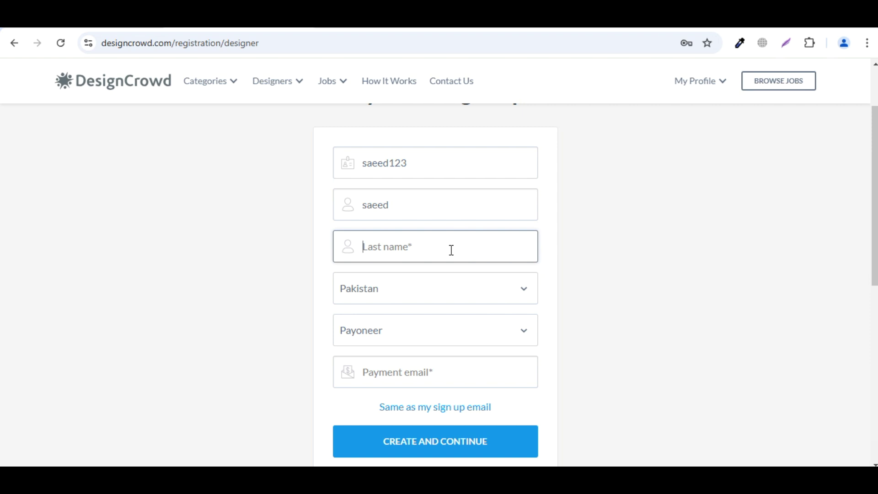
pyautogui.write('Baig')
# Select Payoneer as the payout method and start filling in the payment email
pyautogui.scroll(-2, 485, 273)
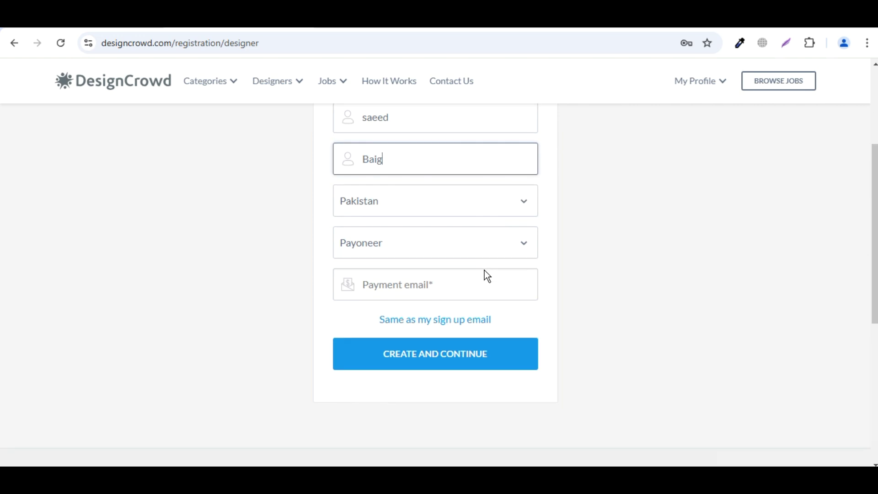
pyautogui.scroll(-2, 487, 276)
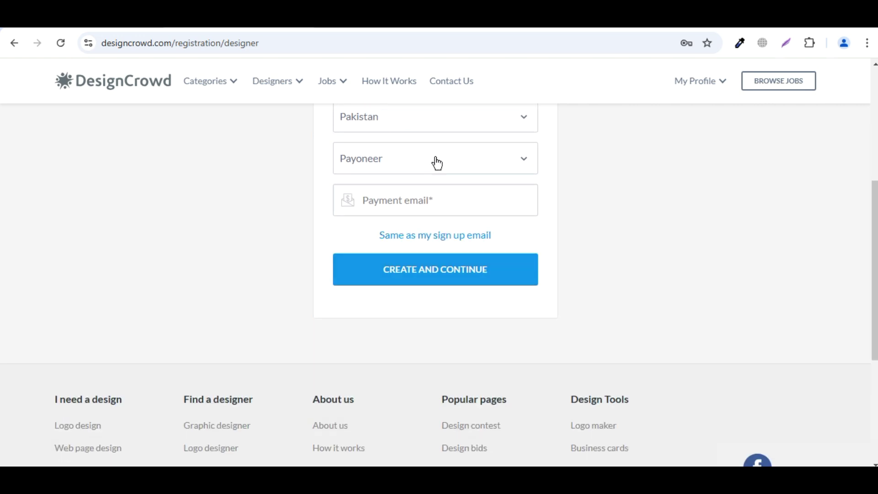
pyautogui.click(500, 160)
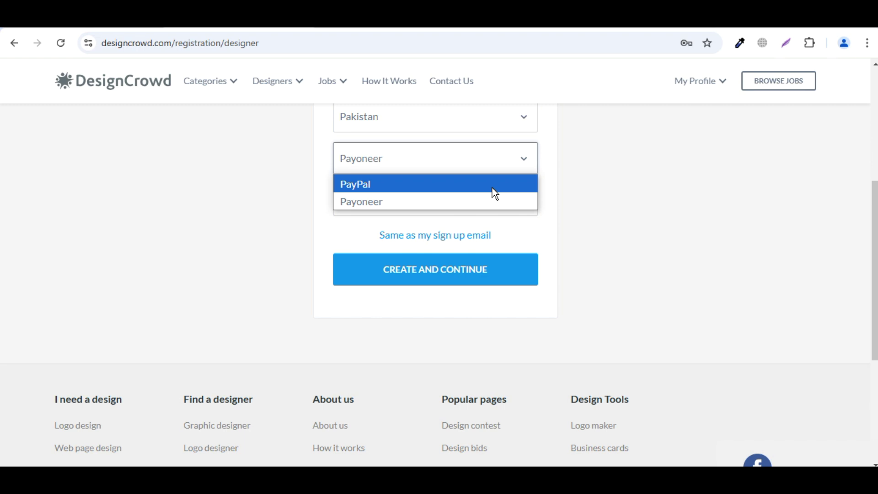
pyautogui.click(492, 198)
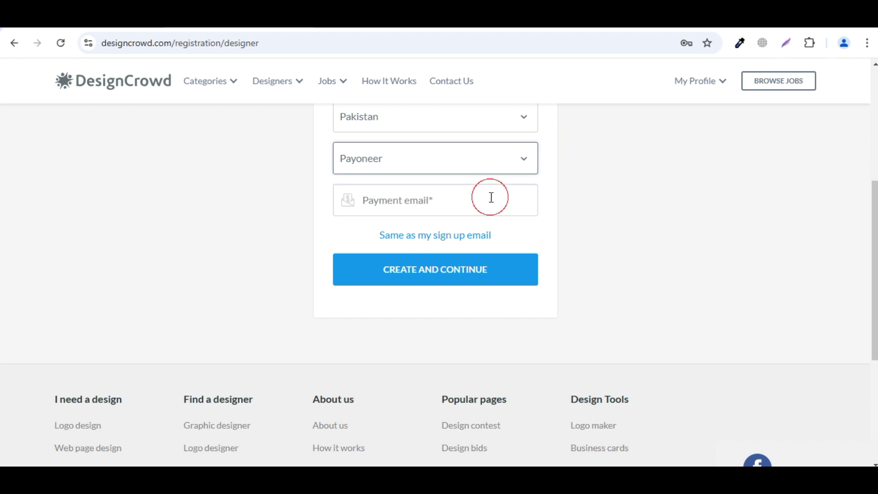
pyautogui.click(449, 208)
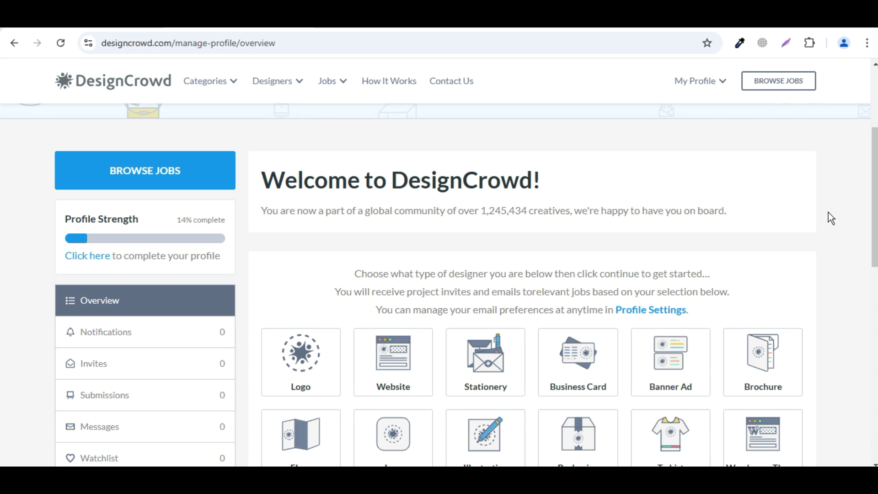
# Open the profile checklist via the 'Click here' link under Profile Strength
pyautogui.scroll(-2, 828, 212)
pyautogui.scroll(2, 829, 215)
pyautogui.scroll(-4, 242, 222)
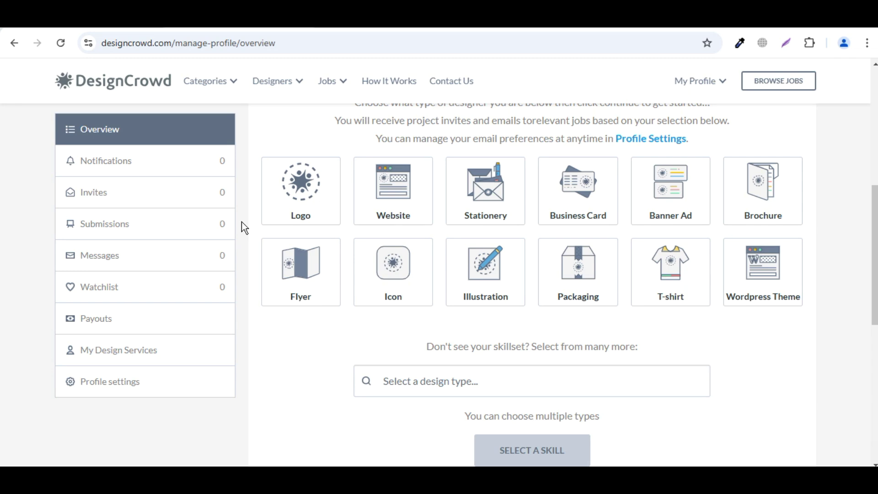
pyautogui.scroll(2, 241, 221)
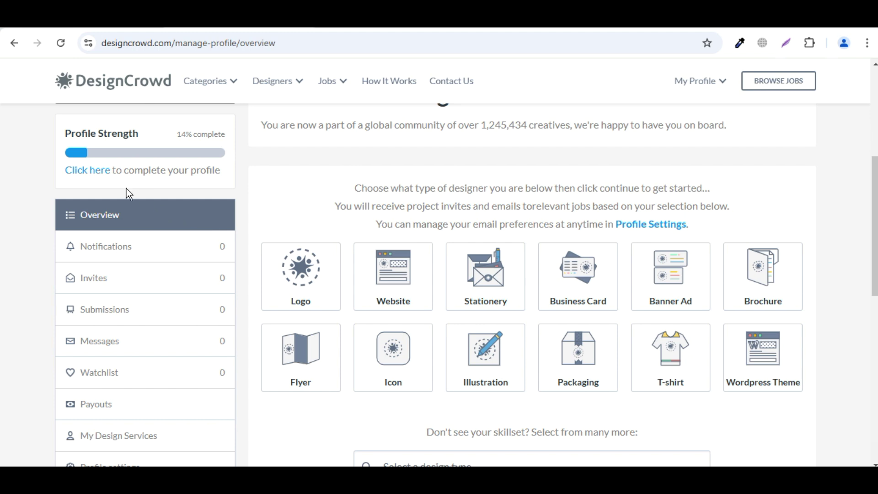
pyautogui.click(84, 173)
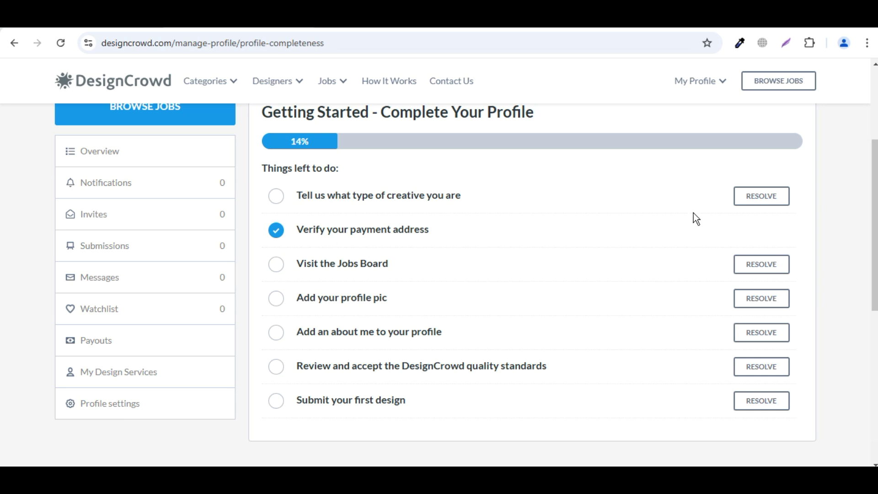
# Choose Logo, Website and Brochure as your creative skill types
pyautogui.click(758, 207)
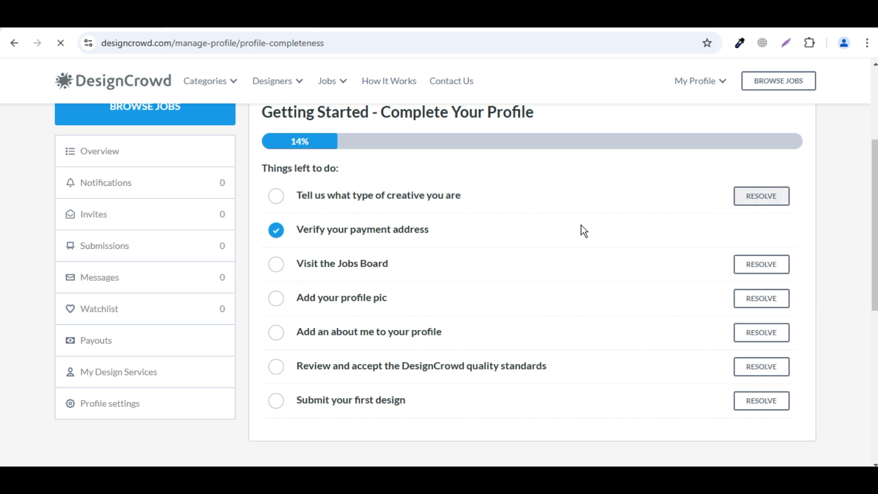
pyautogui.scroll(-4, 583, 230)
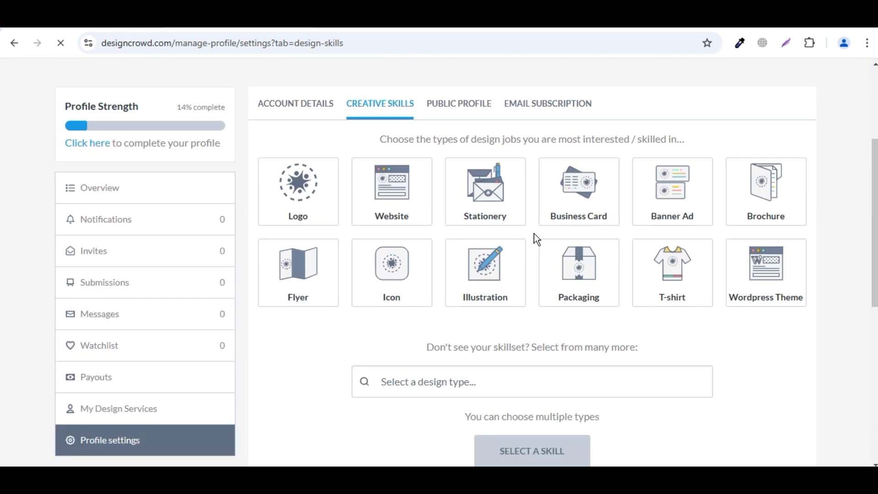
pyautogui.click(289, 200)
pyautogui.click(429, 202)
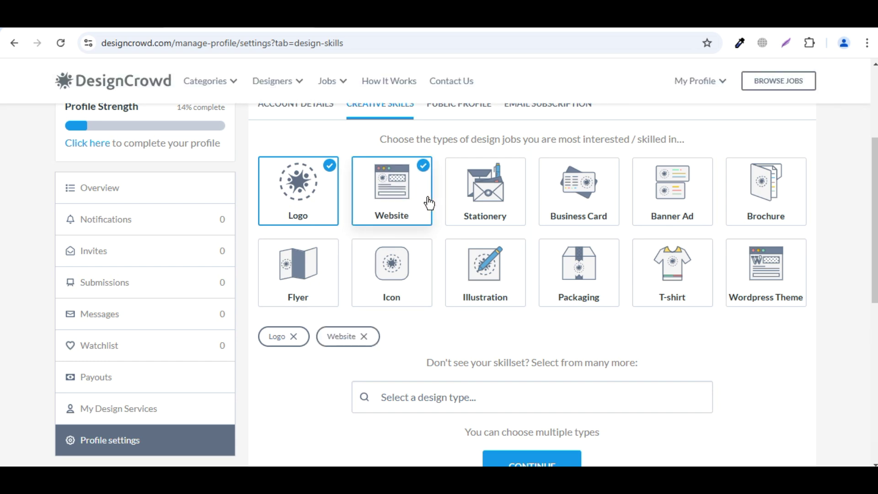
pyautogui.click(743, 189)
# Save the creative skill choices and review the checklist, now at 28%
pyautogui.scroll(-2, 728, 325)
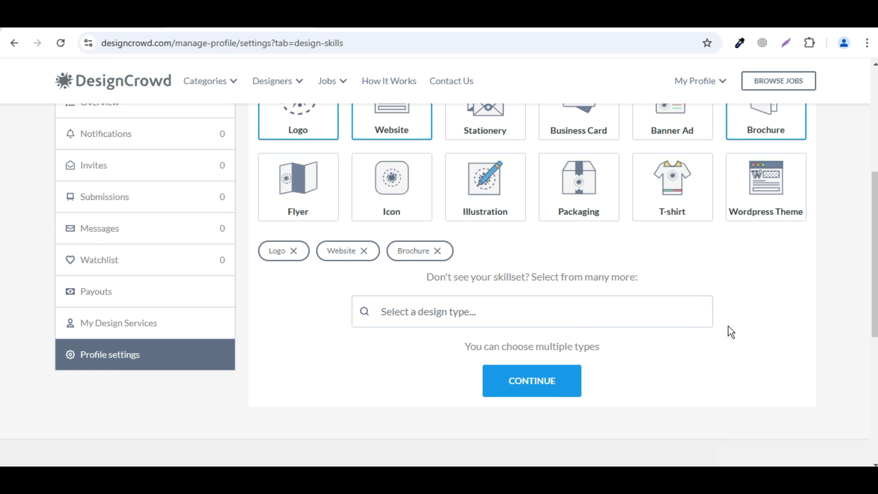
pyautogui.scroll(2, 728, 326)
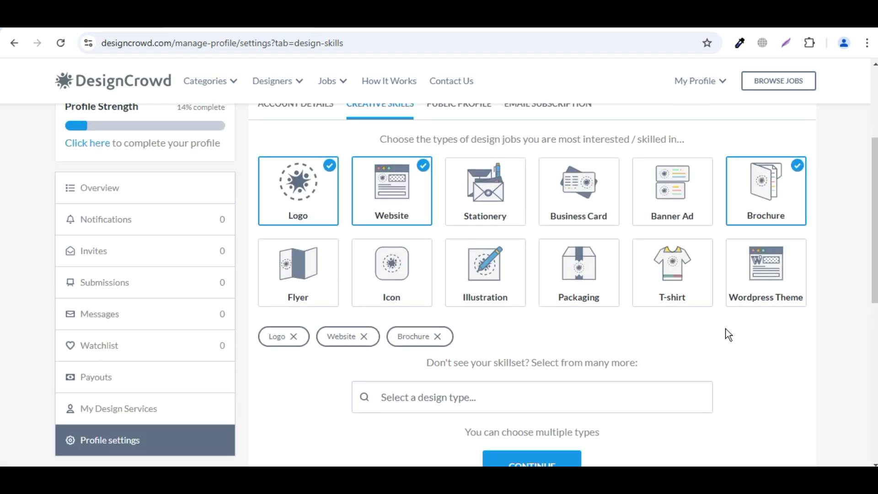
pyautogui.scroll(-2, 727, 332)
pyautogui.click(545, 391)
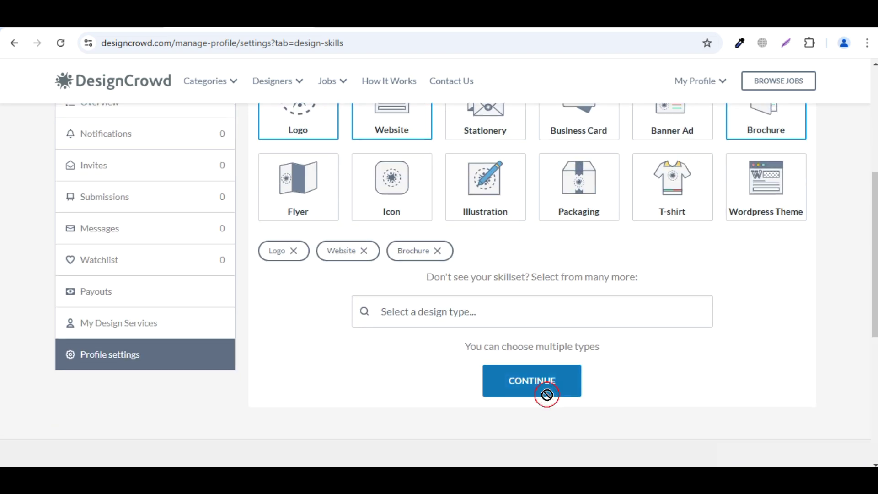
pyautogui.scroll(-5, 712, 321)
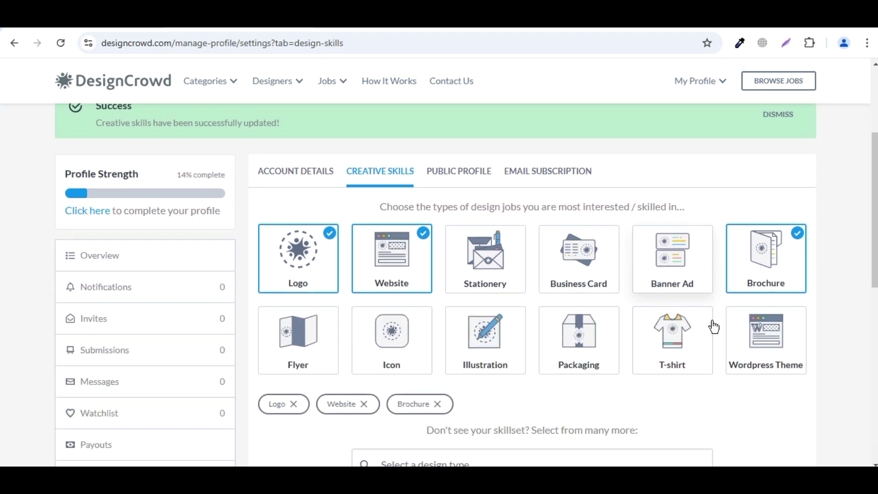
pyautogui.scroll(-3, 681, 344)
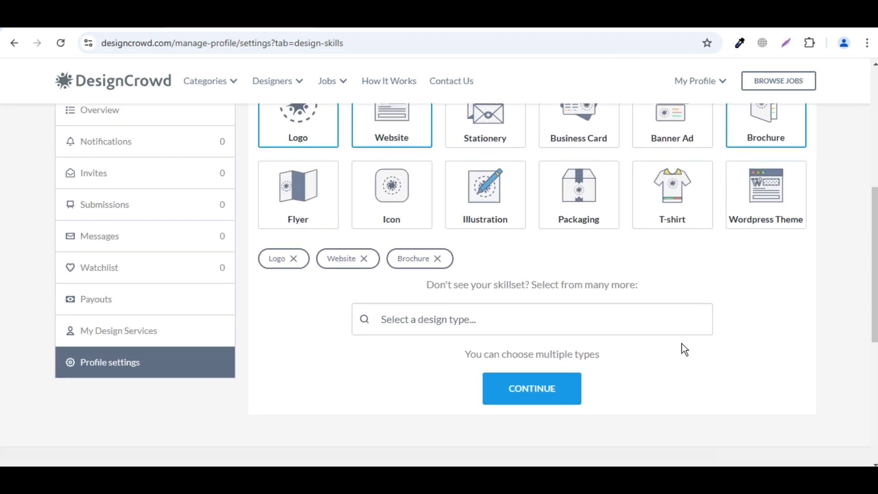
pyautogui.scroll(5, 698, 337)
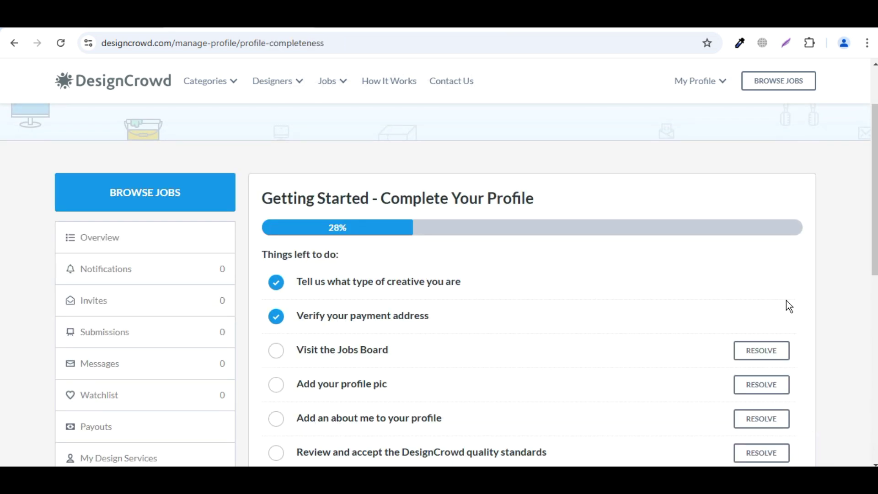
pyautogui.scroll(-2, 786, 300)
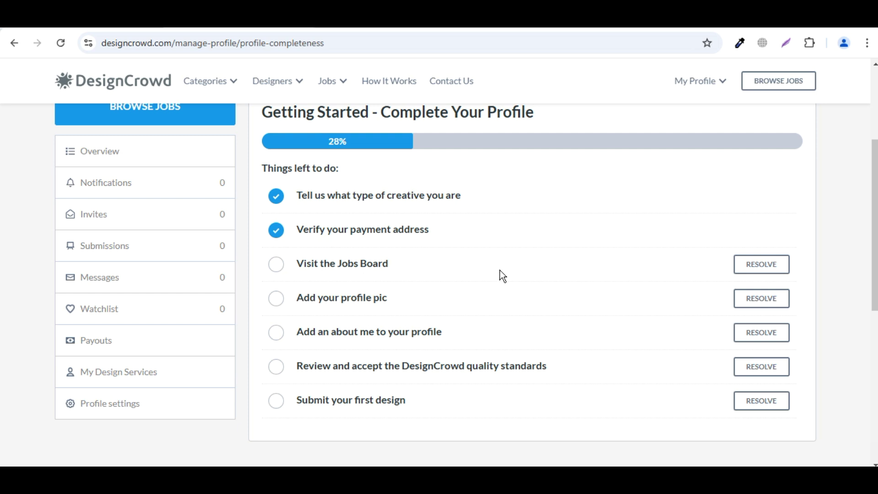
# Visit the Jobs Board, return to the 42% checklist, and open the profile picture task
pyautogui.click(756, 269)
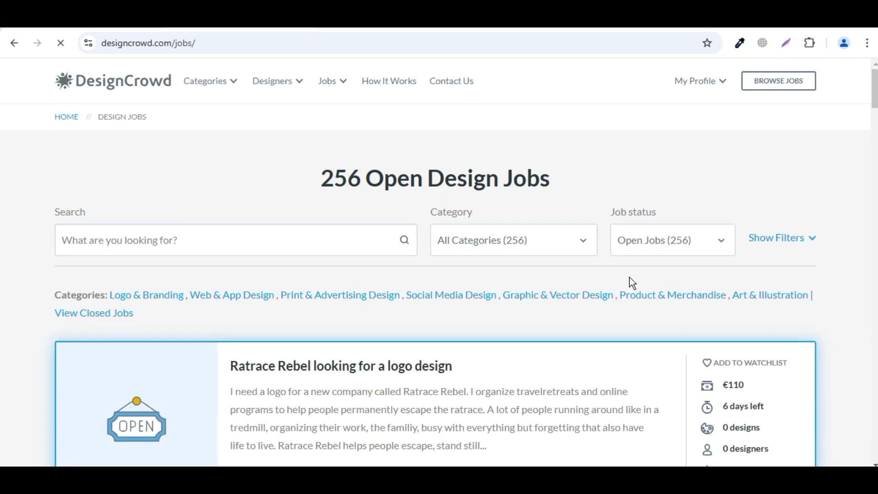
pyautogui.scroll(-3, 653, 223)
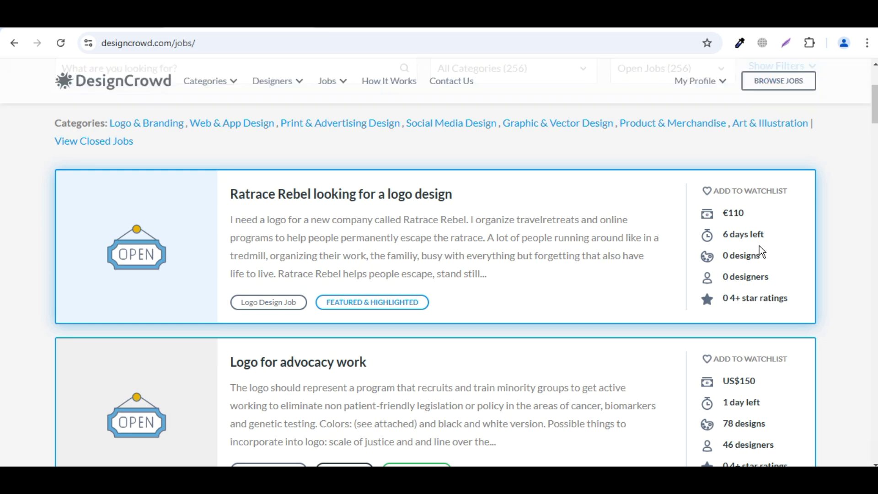
pyautogui.scroll(-2, 591, 275)
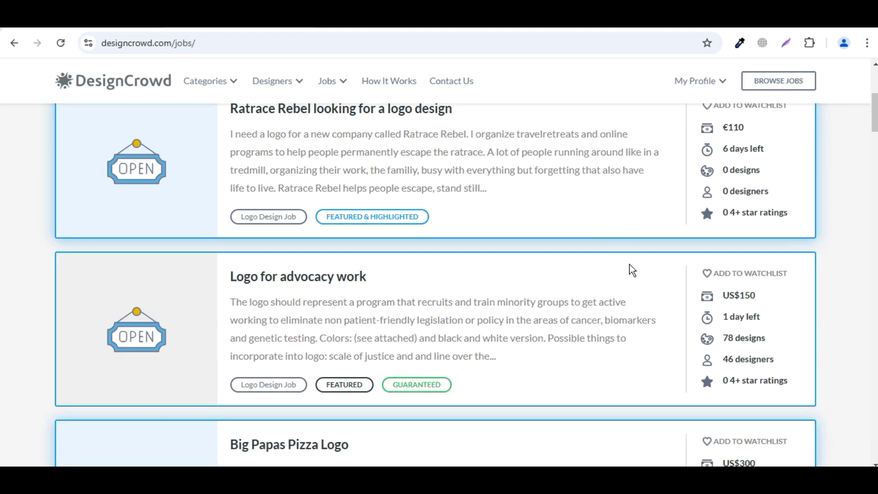
pyautogui.scroll(-2, 629, 270)
pyautogui.scroll(-2, 577, 237)
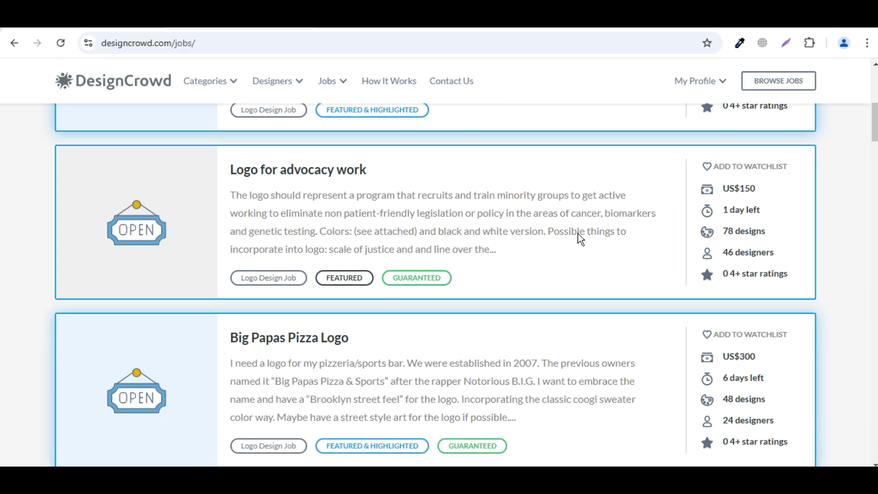
pyautogui.scroll(-15, 580, 234)
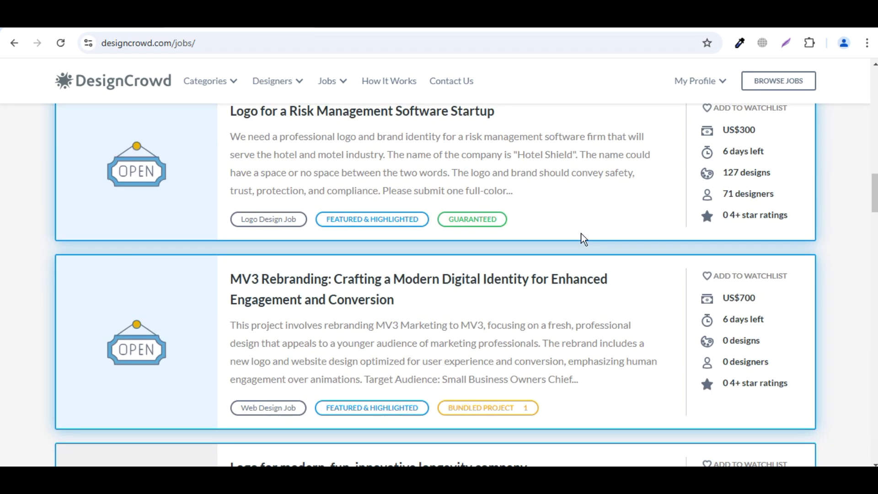
pyautogui.scroll(-5, 584, 238)
pyautogui.scroll(20, 583, 238)
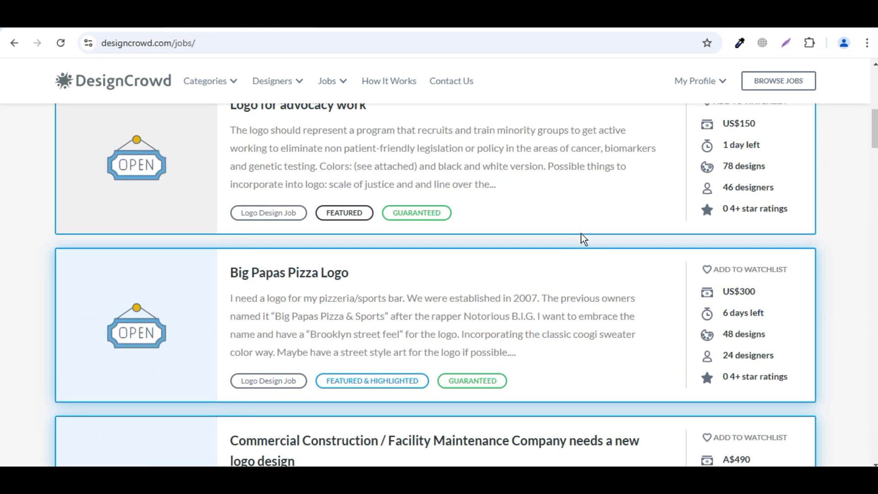
pyautogui.scroll(-20, 600, 316)
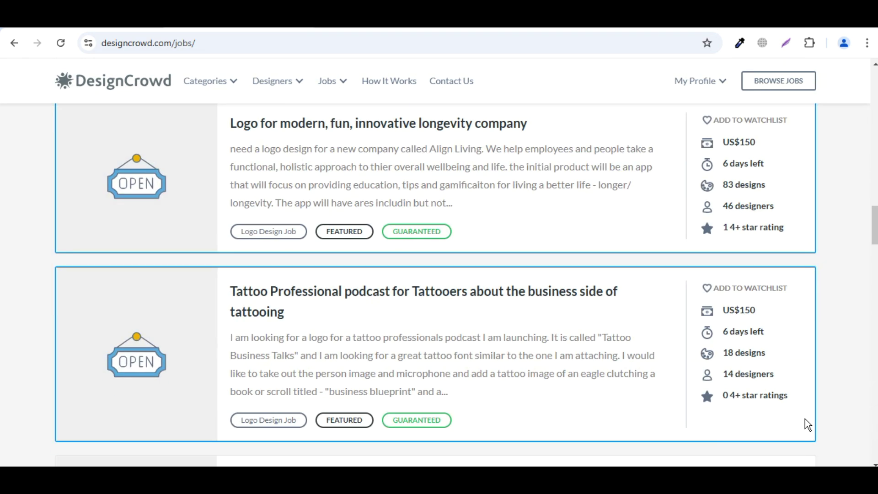
pyautogui.hotkey('alt', 'Left')
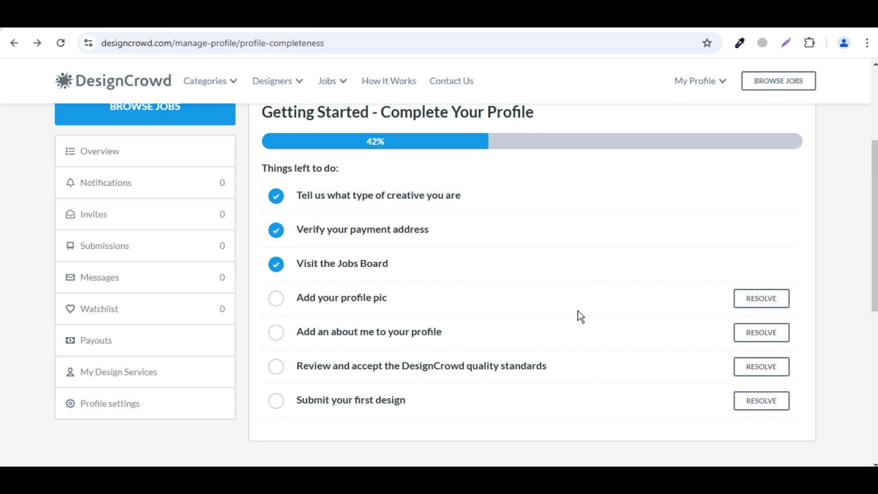
pyautogui.click(772, 311)
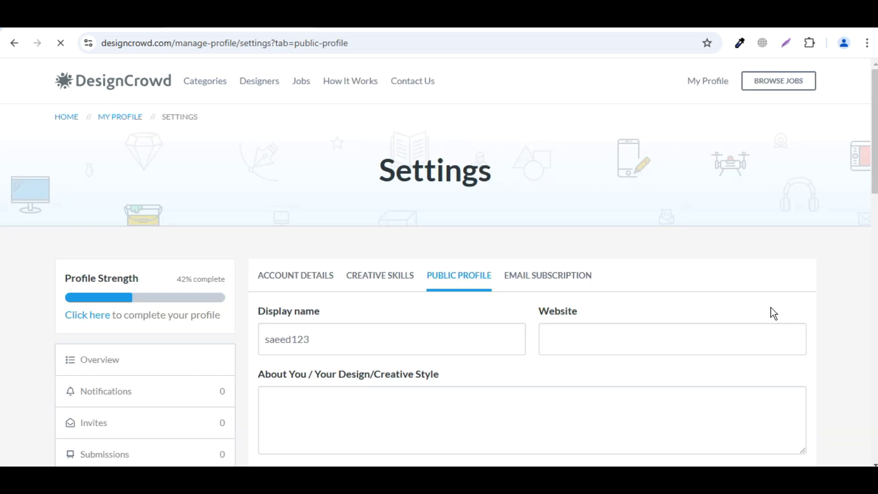
# Add Photoshop to the skill tags alongside Illustrator, leaving Database and Photography unticked
pyautogui.scroll(-6, 626, 302)
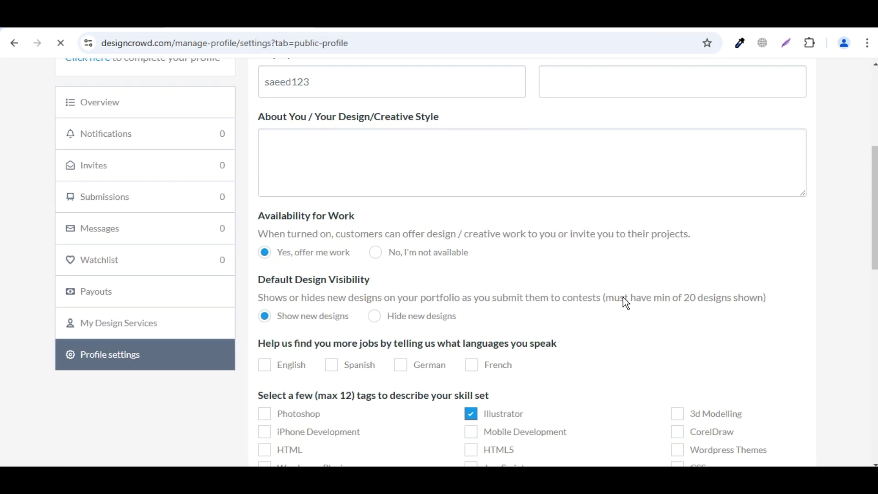
pyautogui.scroll(-2, 623, 297)
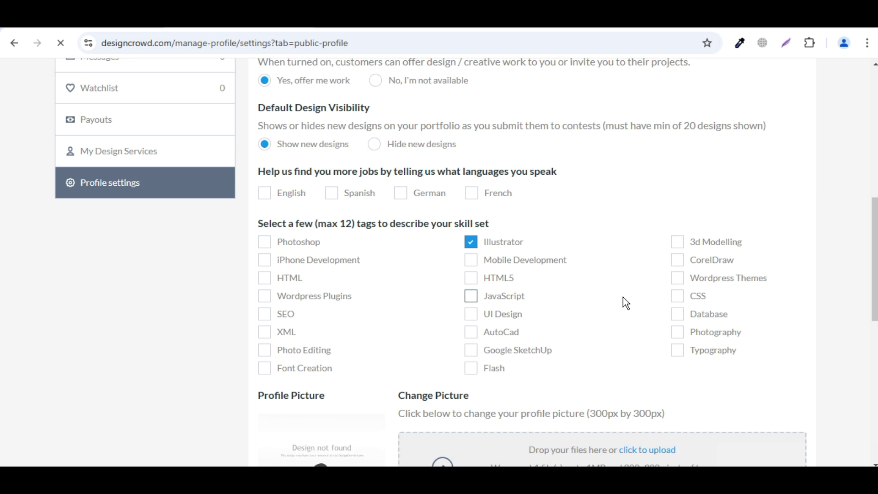
pyautogui.scroll(-2, 623, 297)
pyautogui.scroll(-2, 671, 338)
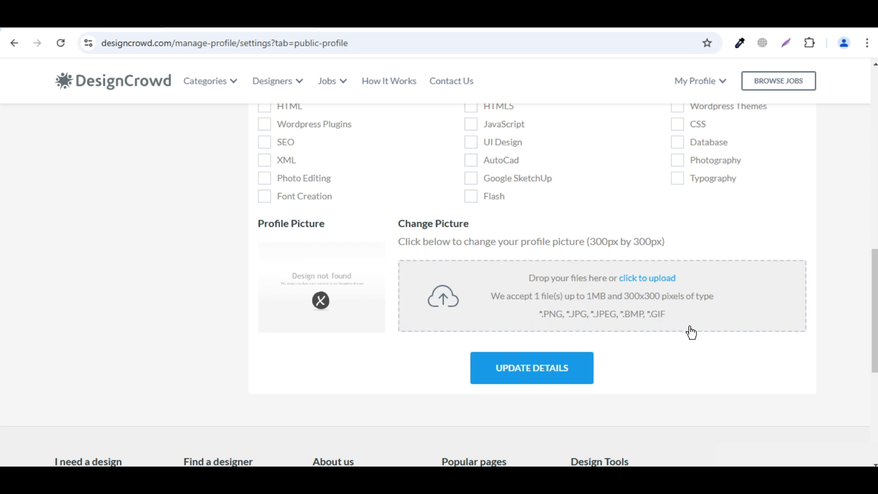
pyautogui.scroll(2, 705, 335)
pyautogui.scroll(4, 704, 334)
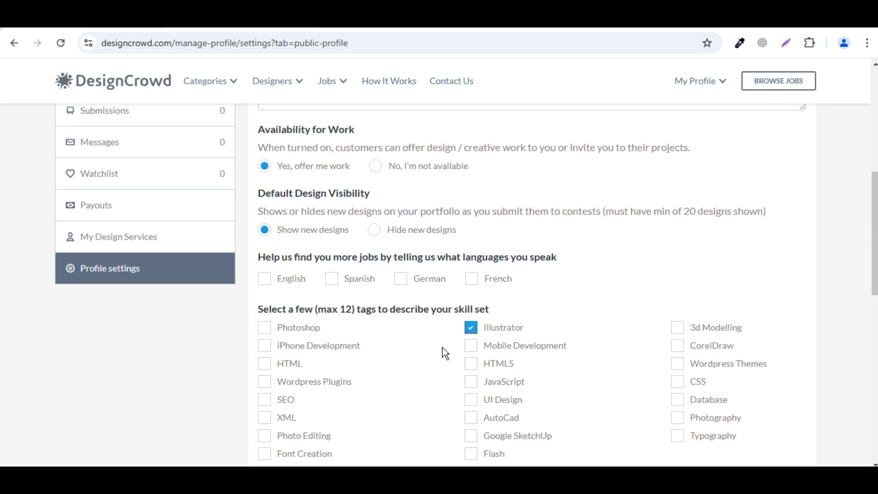
pyautogui.scroll(-2, 601, 305)
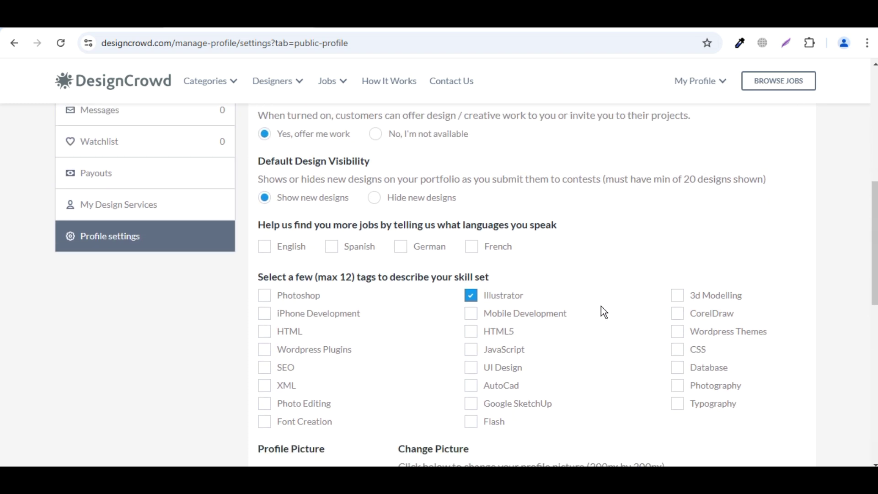
pyautogui.click(263, 241)
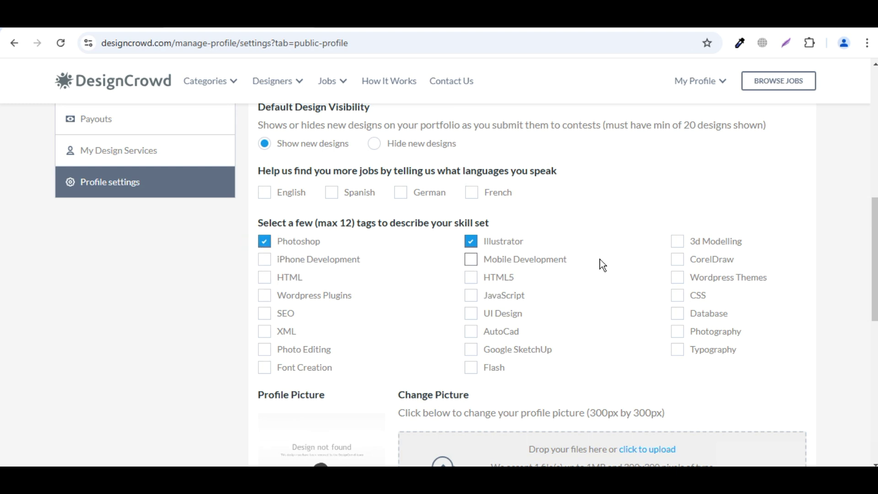
pyautogui.click(678, 315)
pyautogui.click(677, 314)
pyautogui.click(678, 332)
pyautogui.click(679, 336)
# Attach the new profile picture, save the public profile, and dismiss the success banner
pyautogui.scroll(2, 610, 325)
pyautogui.scroll(2, 613, 328)
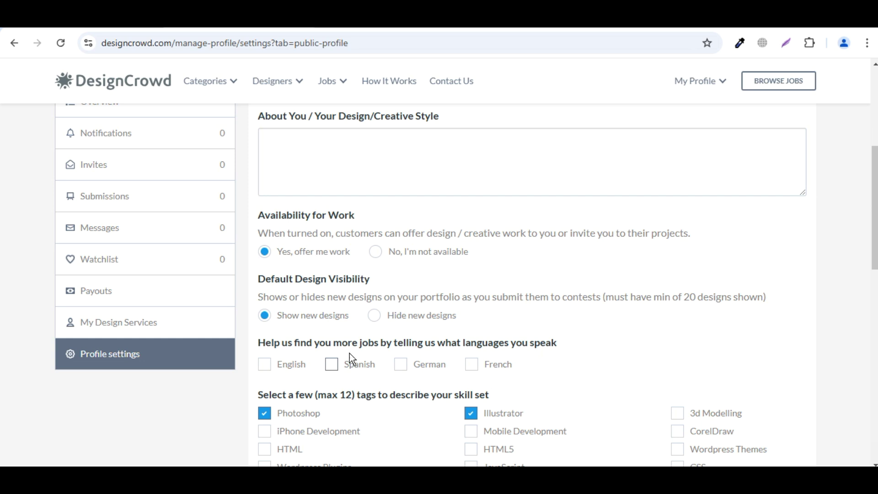
pyautogui.scroll(4, 635, 330)
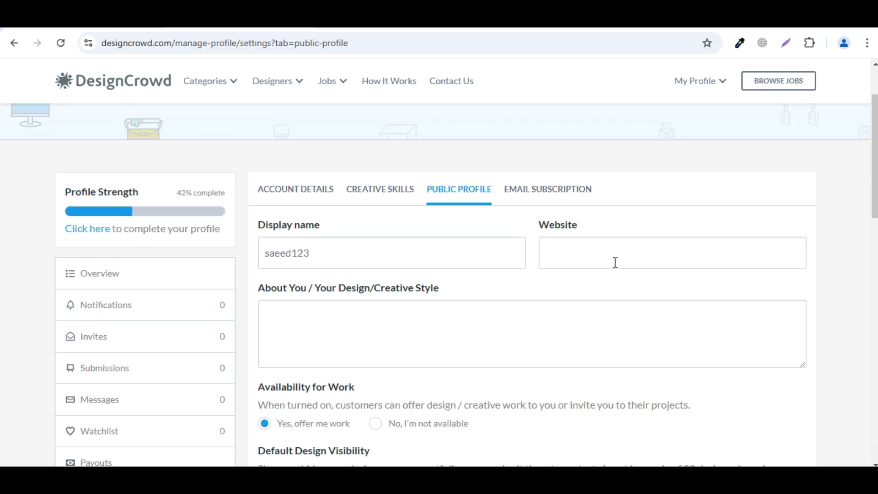
pyautogui.scroll(-4, 750, 282)
pyautogui.scroll(-2, 756, 278)
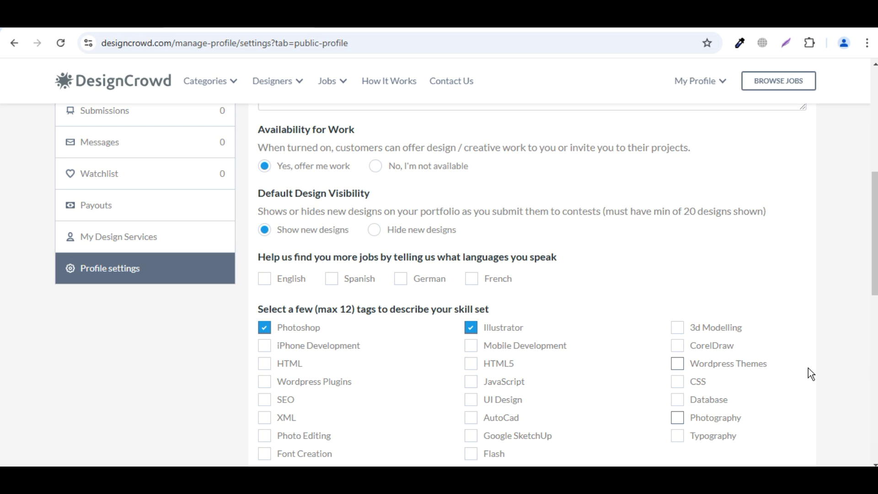
pyautogui.scroll(-6, 808, 374)
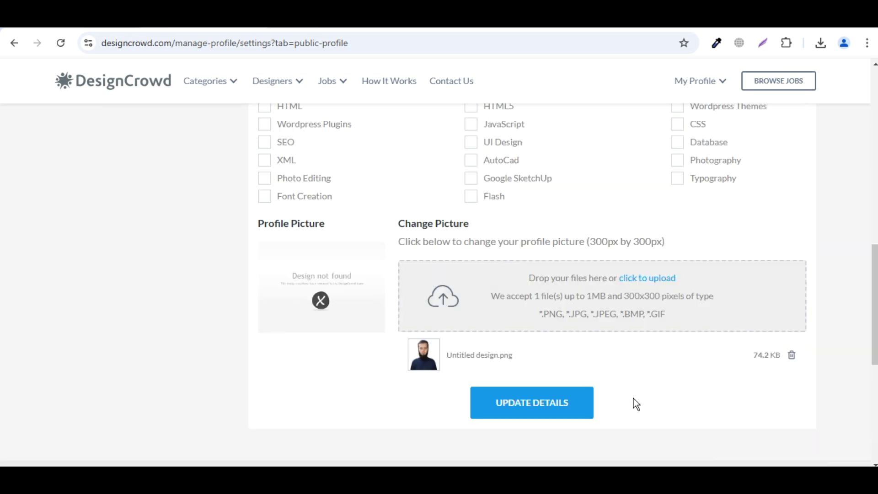
pyautogui.scroll(4, 607, 329)
pyautogui.scroll(-6, 603, 341)
pyautogui.click(555, 315)
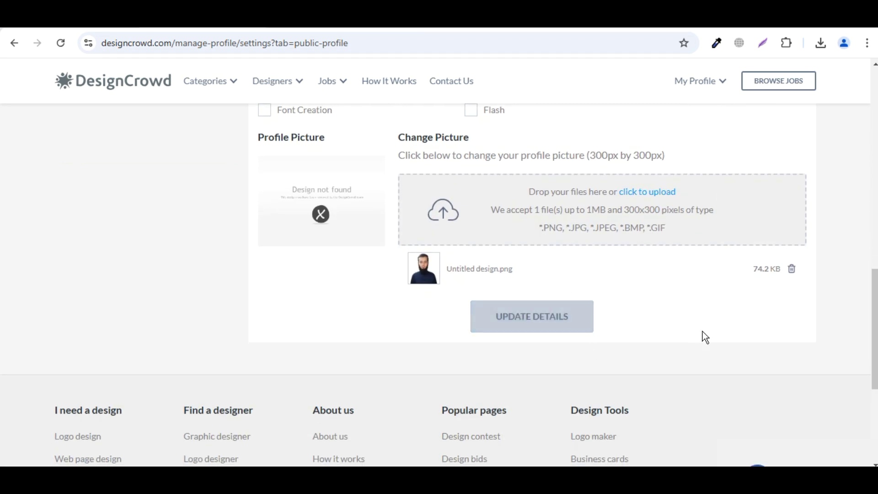
pyautogui.click(807, 450)
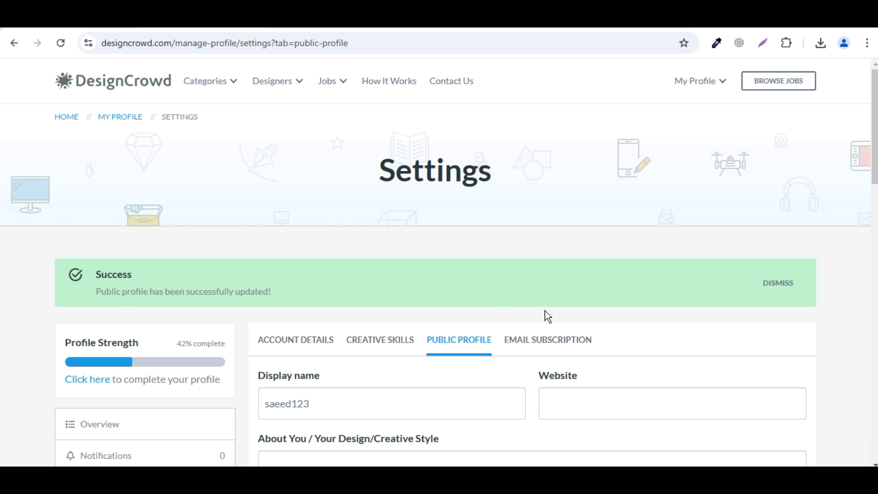
pyautogui.click(779, 283)
pyautogui.scroll(-2, 798, 323)
# Reopen the 57% checklist and start the 'Add an about me to your profile' task
pyautogui.click(88, 234)
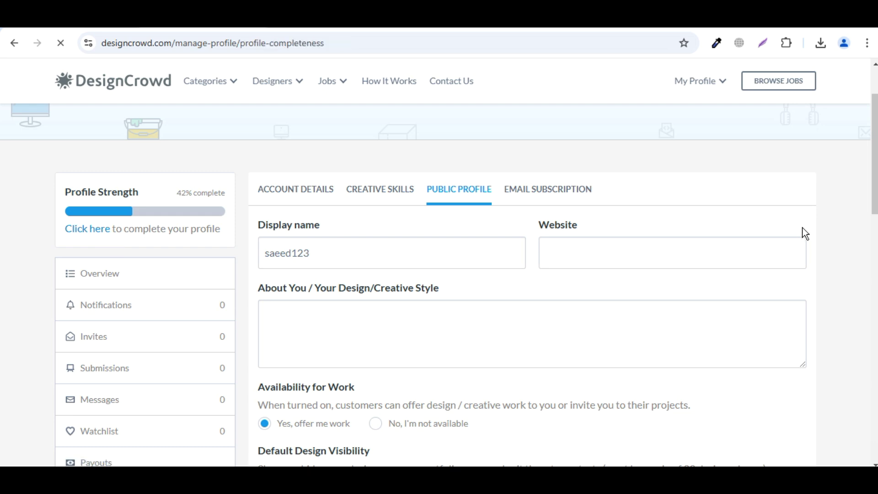
pyautogui.scroll(-3, 801, 235)
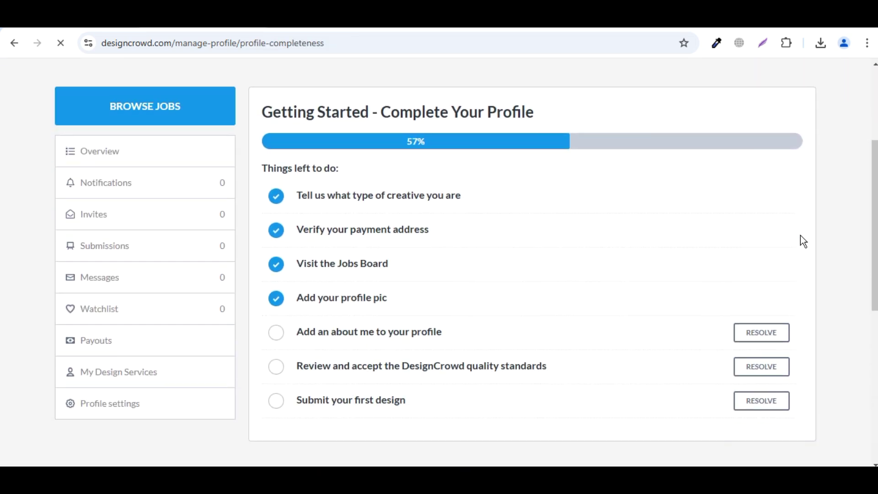
pyautogui.scroll(-2, 590, 304)
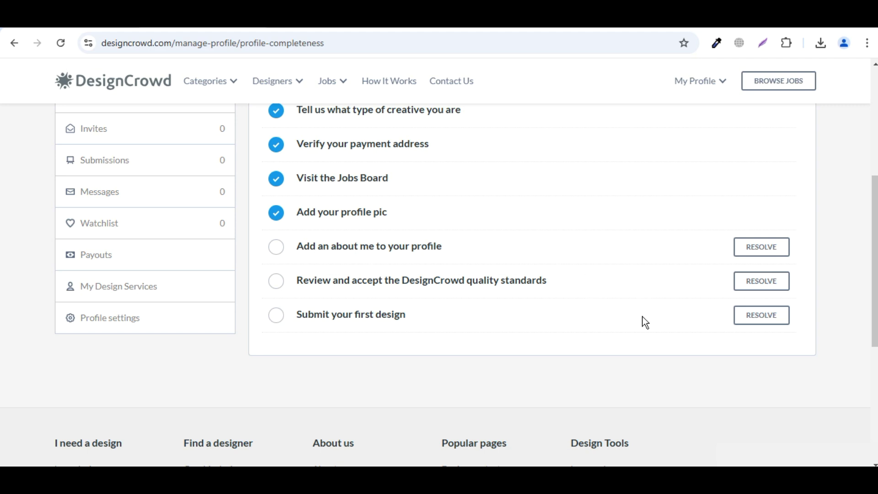
pyautogui.click(768, 255)
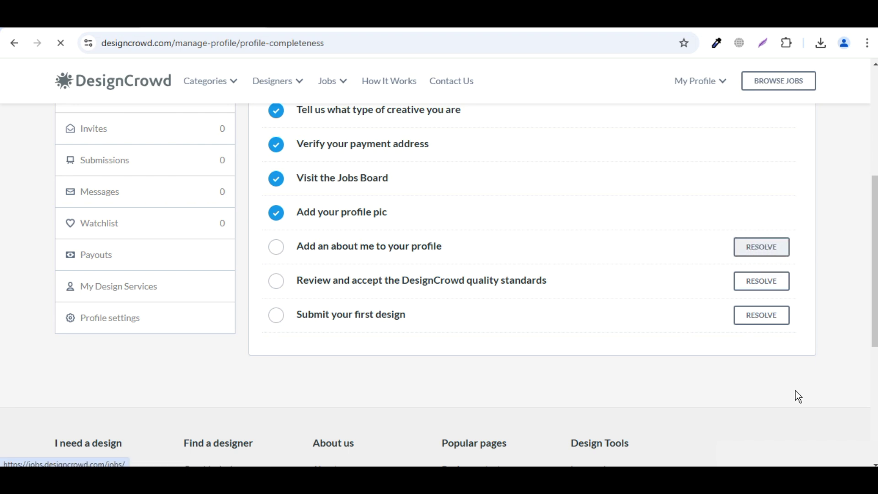
# Enter 'I am a professional graphic designer' in About You, save, and reopen the checklist
pyautogui.click(444, 253)
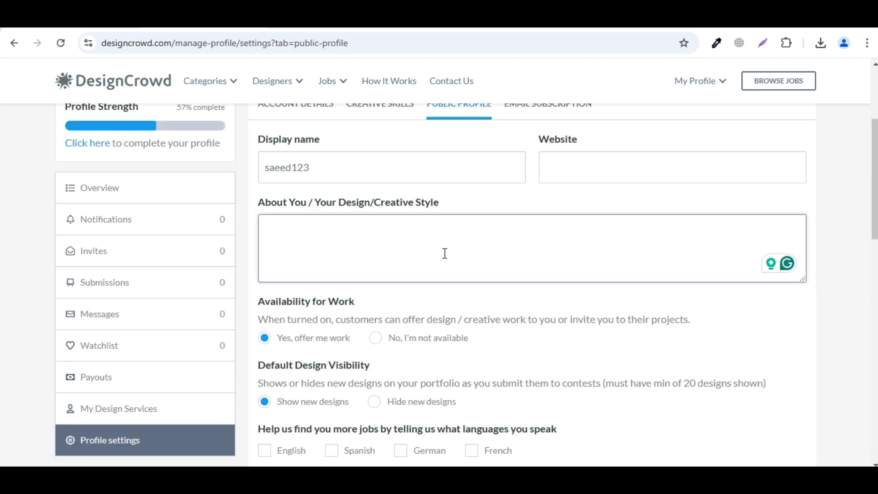
pyautogui.write('I am a pr')
pyautogui.write('ofe')
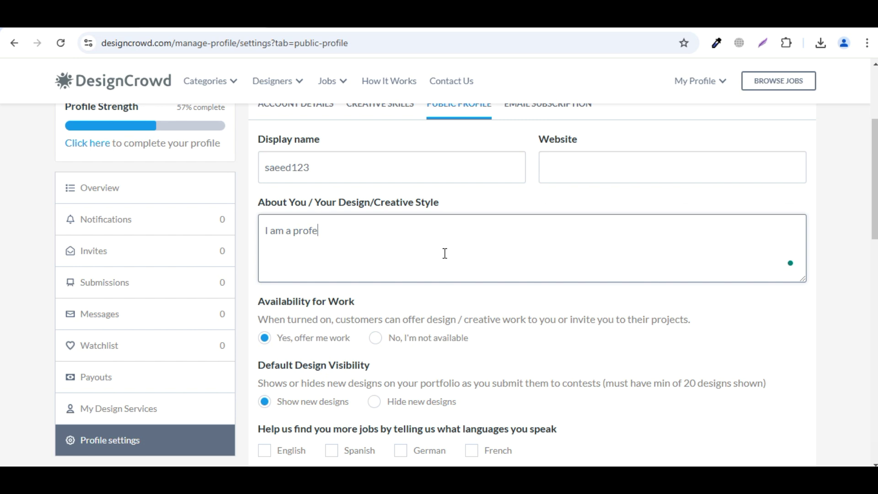
pyautogui.write('ssional graphic designer')
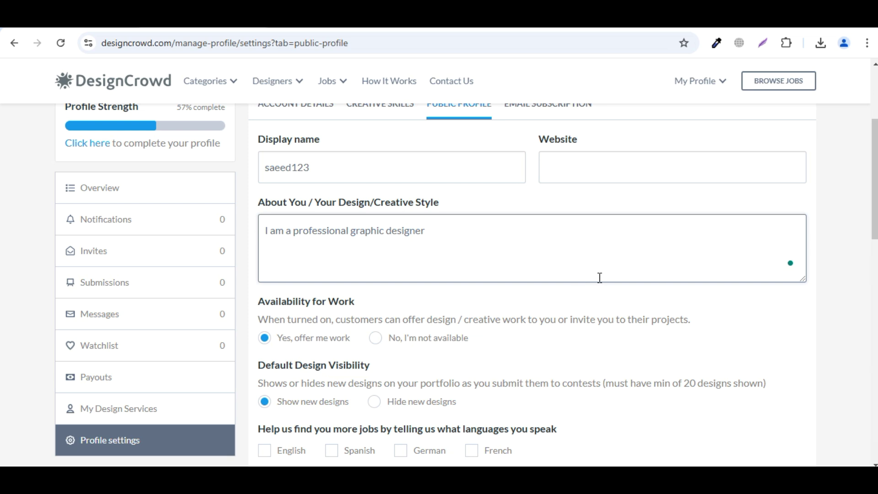
pyautogui.scroll(-2, 600, 278)
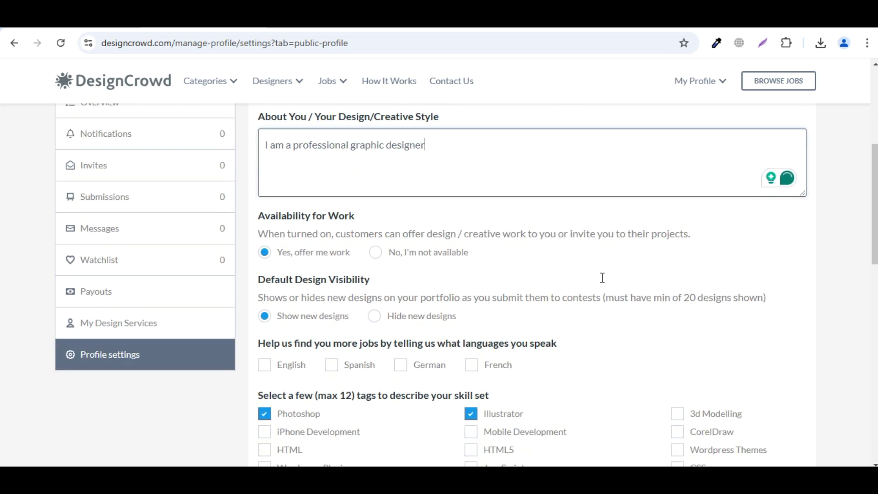
pyautogui.scroll(2, 599, 279)
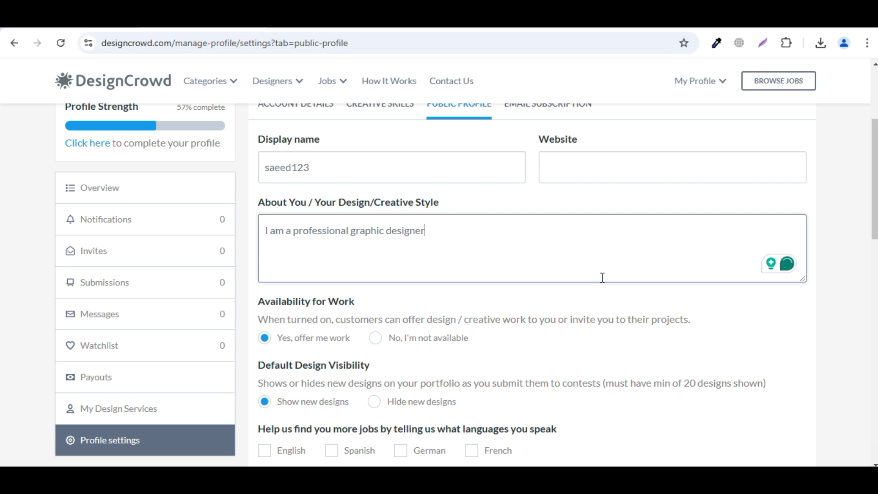
pyautogui.scroll(-3, 602, 277)
pyautogui.scroll(5, 601, 278)
pyautogui.scroll(-15, 601, 278)
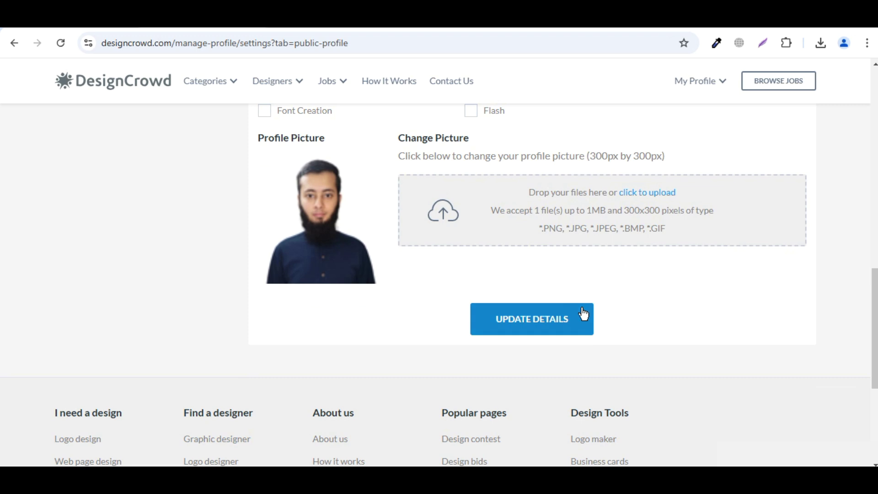
pyautogui.click(584, 315)
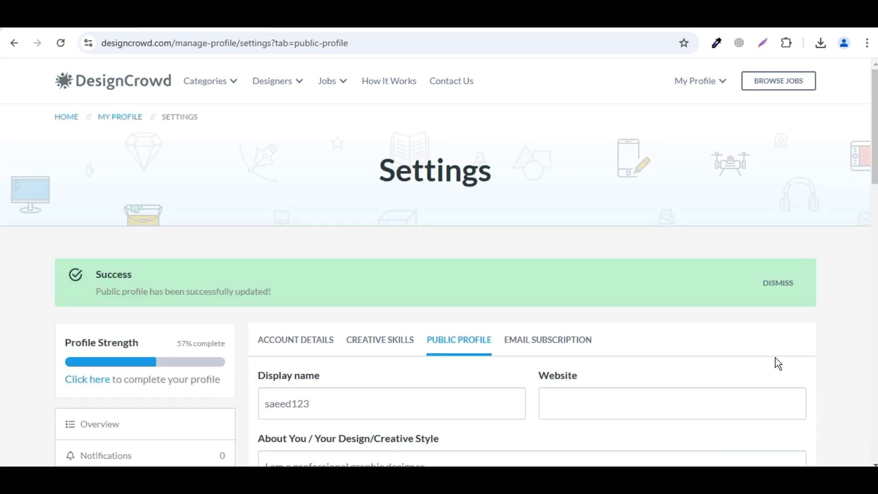
pyautogui.click(79, 380)
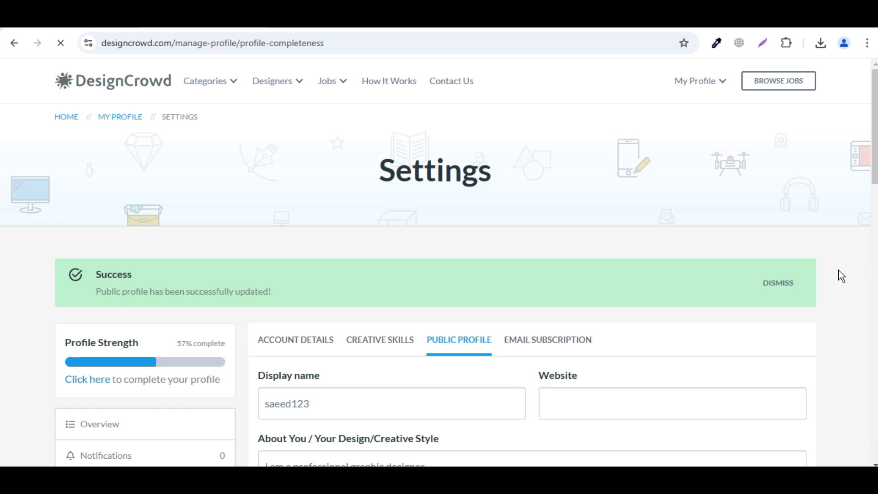
# Open the quality-standards review task from the 71% profile checklist
pyautogui.scroll(-5, 841, 282)
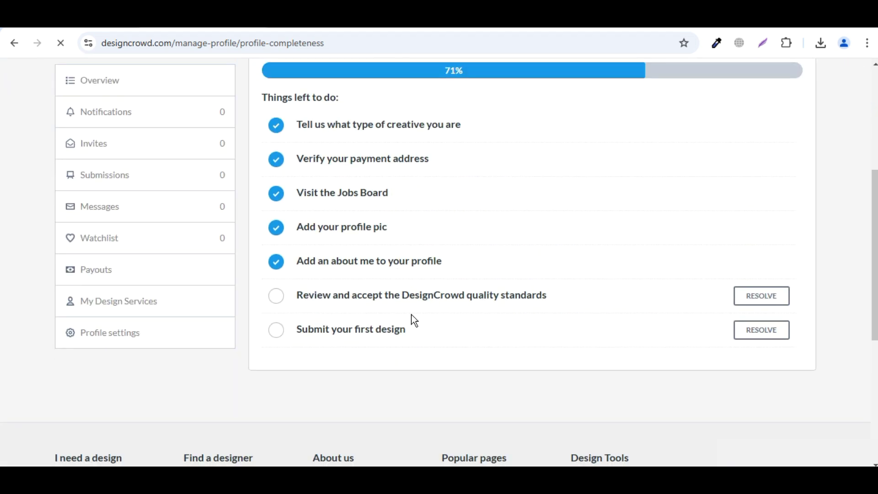
pyautogui.click(778, 297)
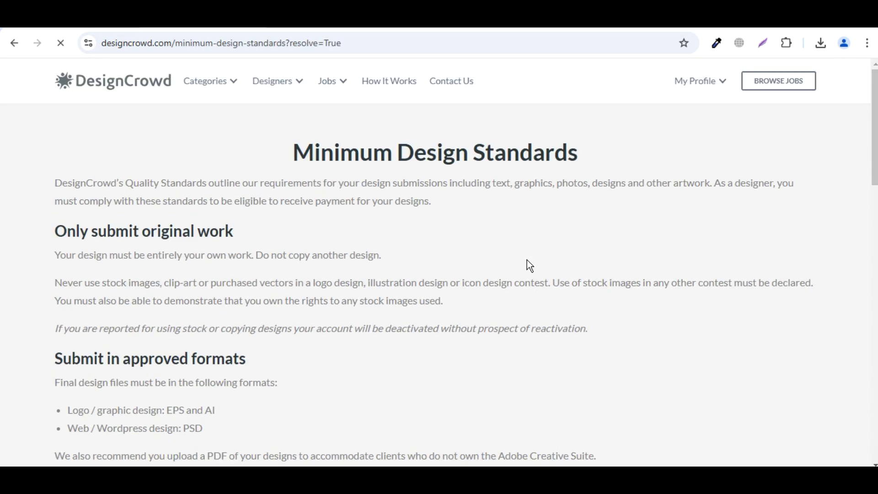
# Scroll to the end of the Minimum Design Standards page and accept the standards
pyautogui.scroll(-12, 530, 265)
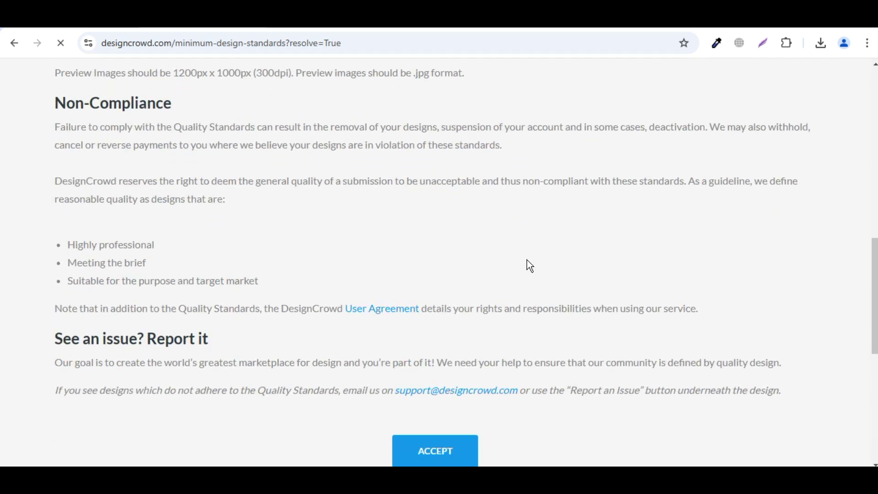
pyautogui.scroll(-2, 529, 266)
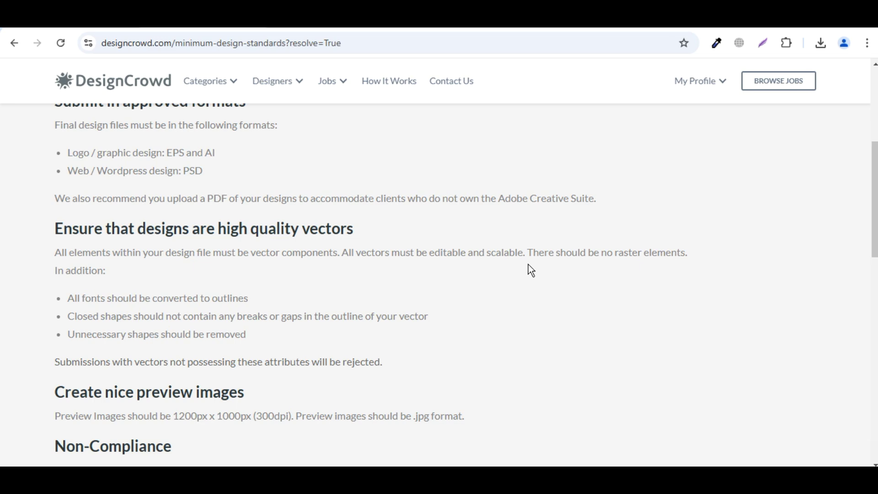
pyautogui.scroll(-14, 529, 269)
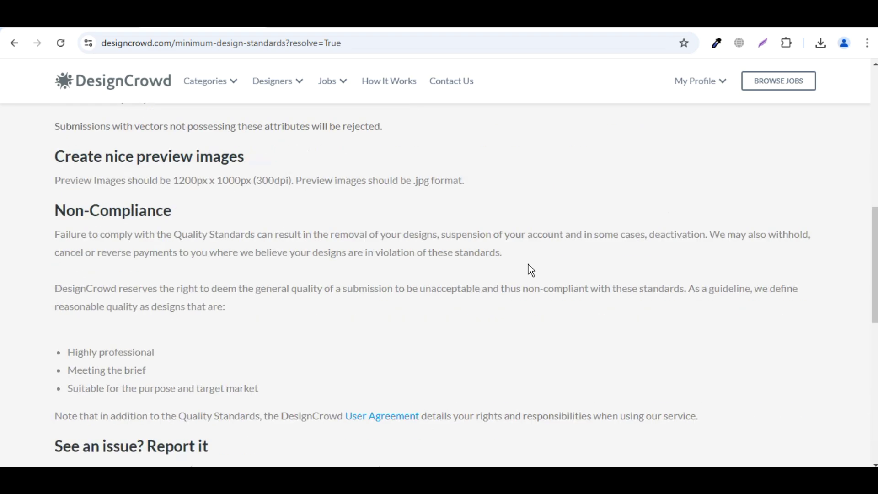
pyautogui.click(440, 200)
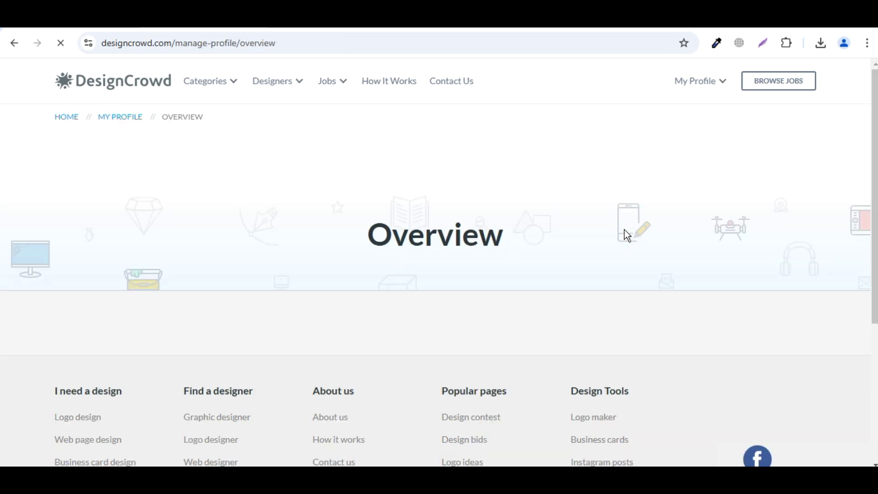
# Close the Survicate recommendation survey popup covering the profile Overview checklist
pyautogui.scroll(-4, 627, 235)
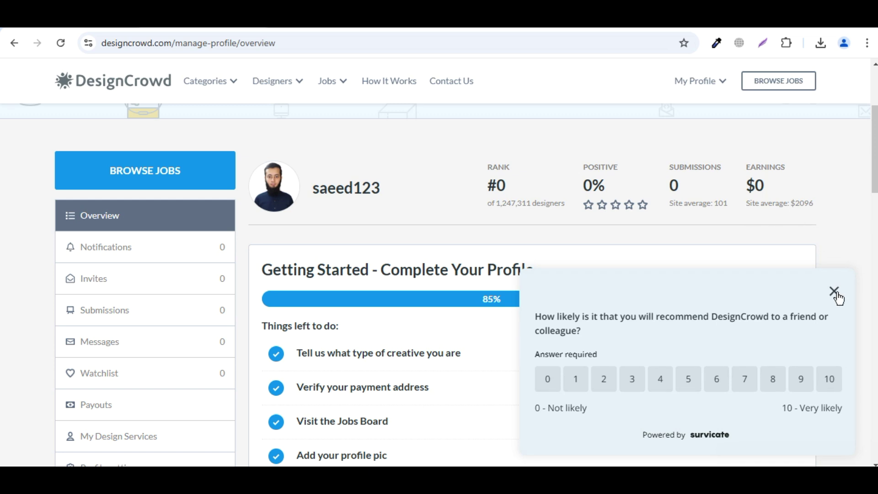
pyautogui.click(833, 291)
pyautogui.scroll(-2, 841, 270)
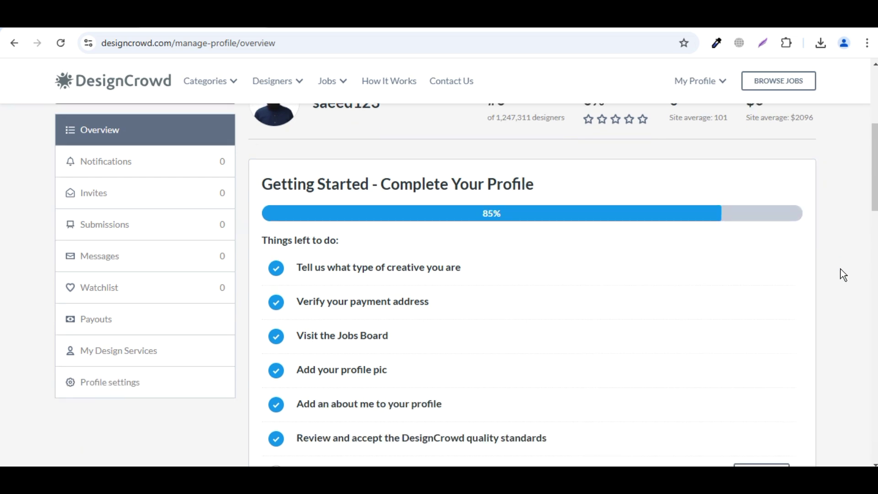
pyautogui.scroll(4, 651, 302)
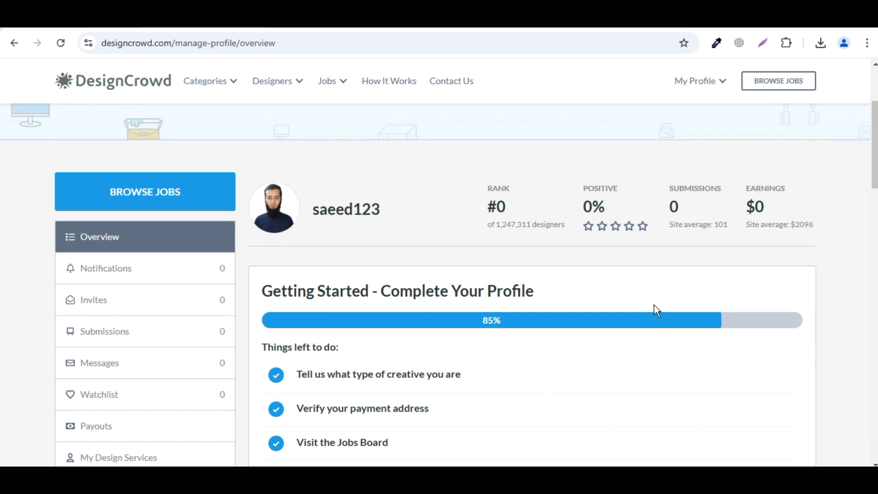
pyautogui.scroll(-2, 654, 306)
# Browse the open design jobs list and open the 'Big Papas Pizza Logo' job
pyautogui.click(177, 172)
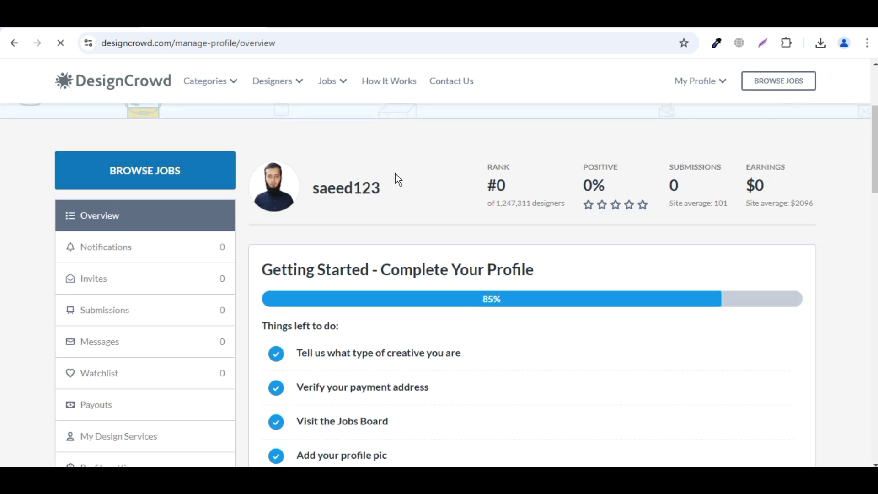
pyautogui.scroll(-2, 429, 231)
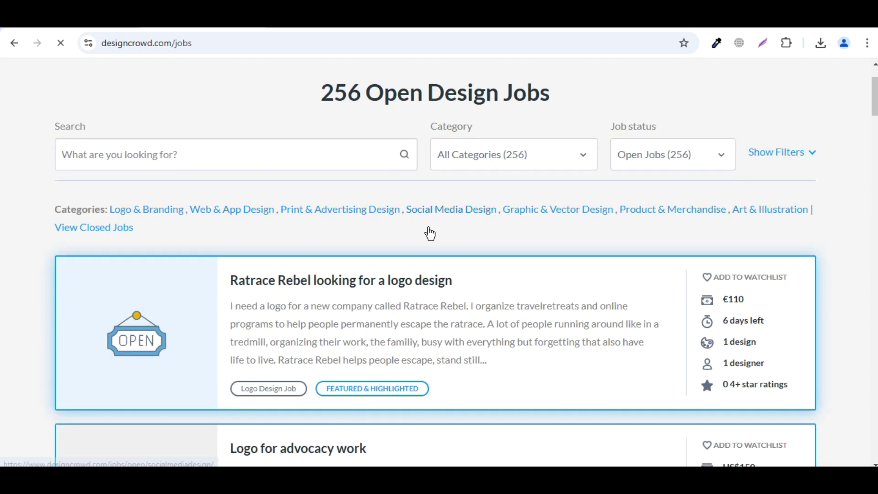
pyautogui.scroll(-2, 429, 233)
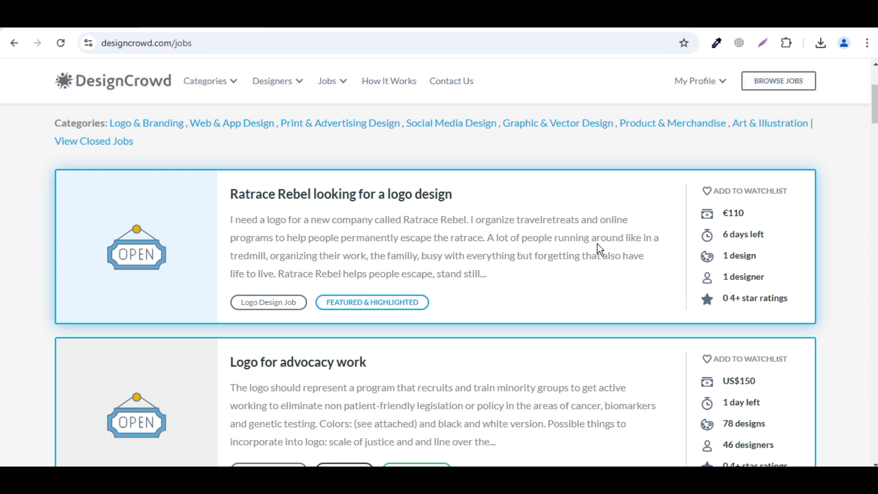
pyautogui.scroll(-4, 597, 243)
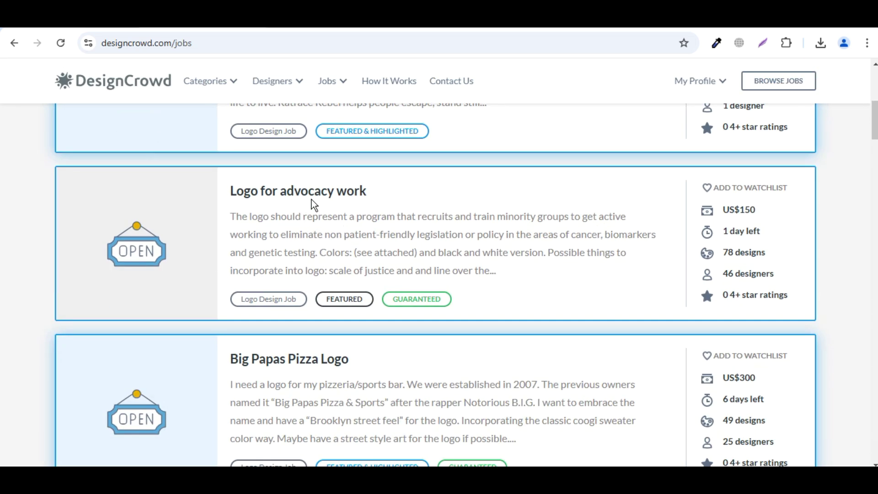
pyautogui.scroll(-2, 599, 249)
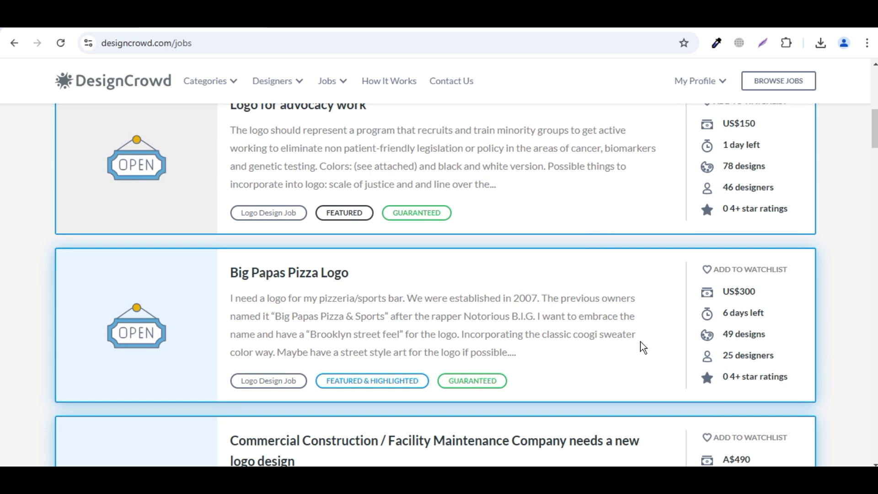
pyautogui.scroll(-2, 640, 347)
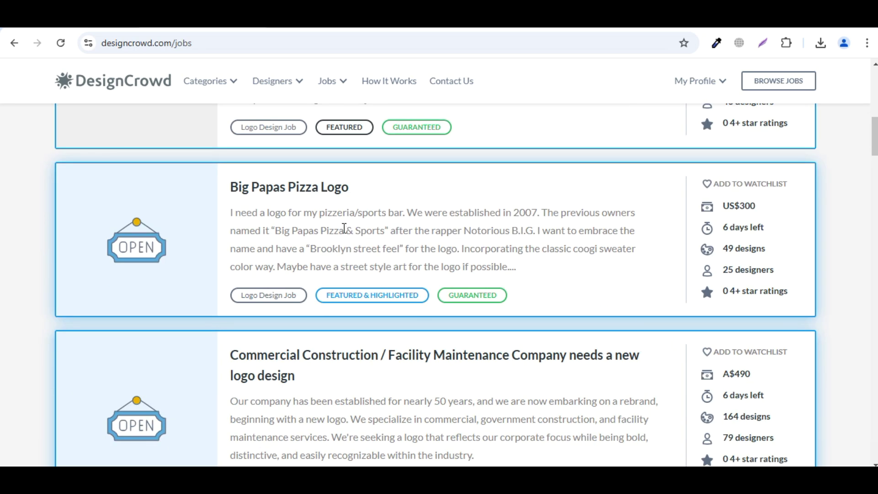
pyautogui.click(316, 196)
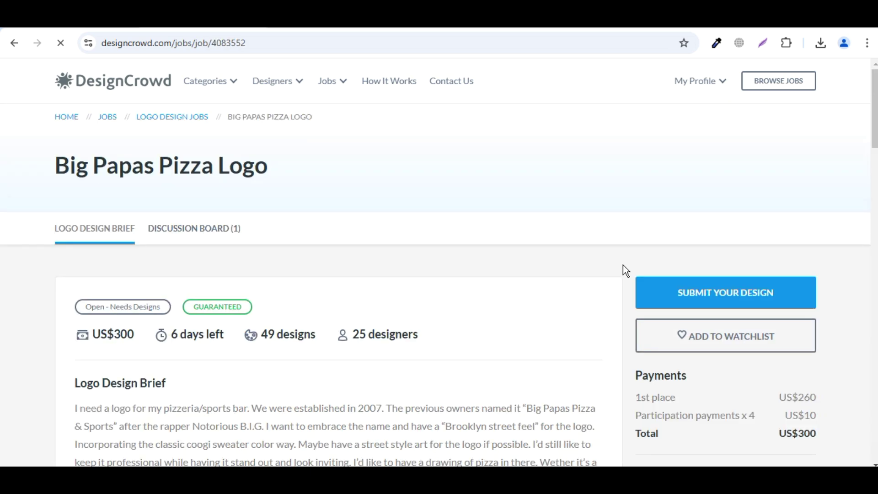
pyautogui.scroll(-2, 623, 264)
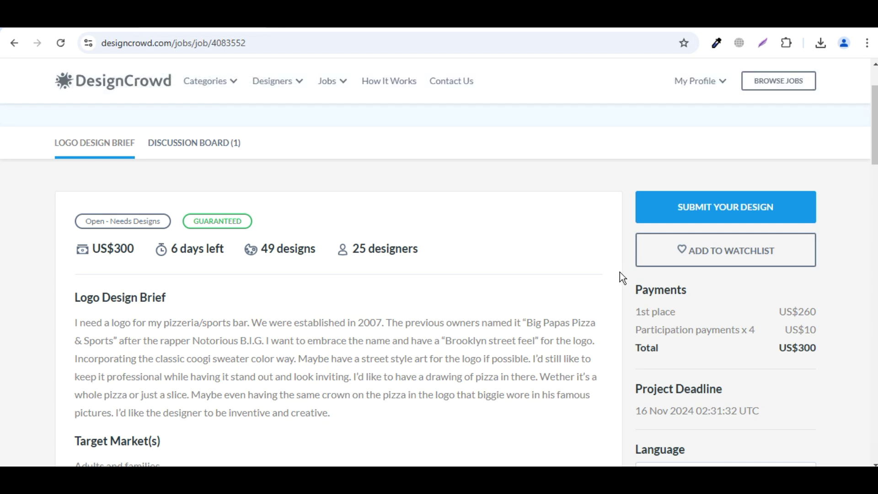
pyautogui.scroll(-2, 618, 273)
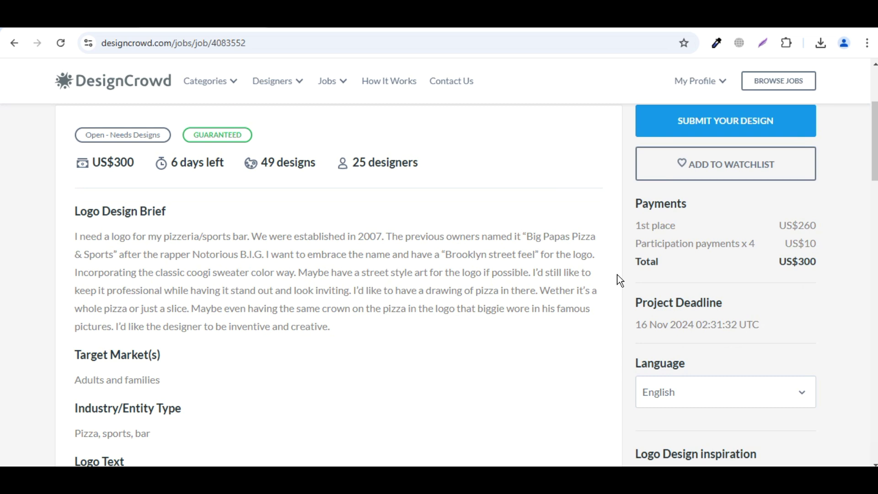
pyautogui.scroll(-2, 617, 277)
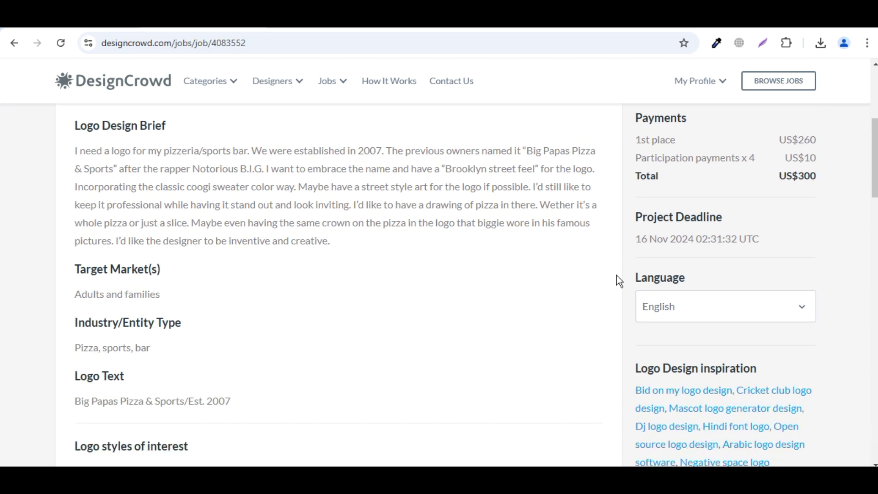
pyautogui.scroll(2, 562, 297)
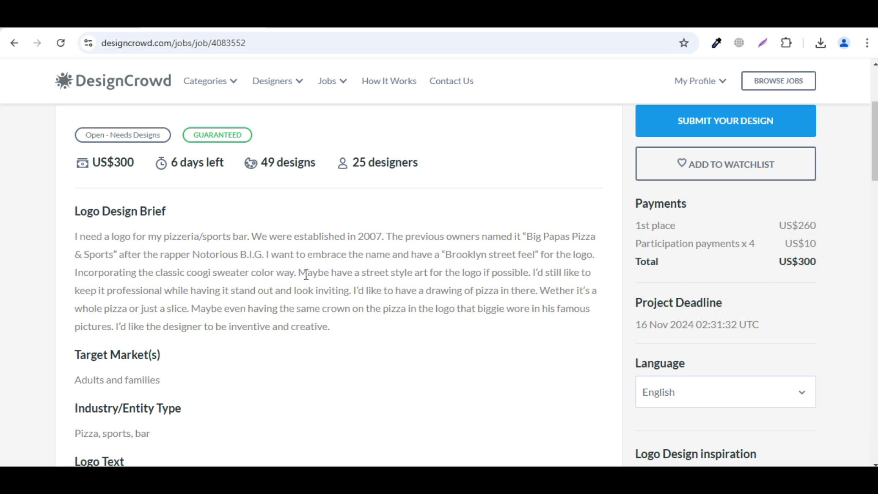
pyautogui.doubleClick(93, 162)
pyautogui.moveTo(119, 162); pyautogui.dragTo(137, 165)
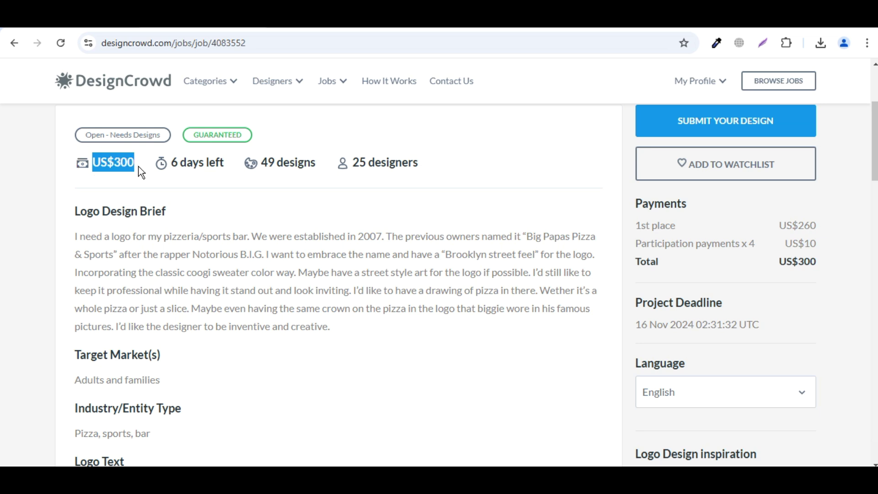
pyautogui.click(140, 166)
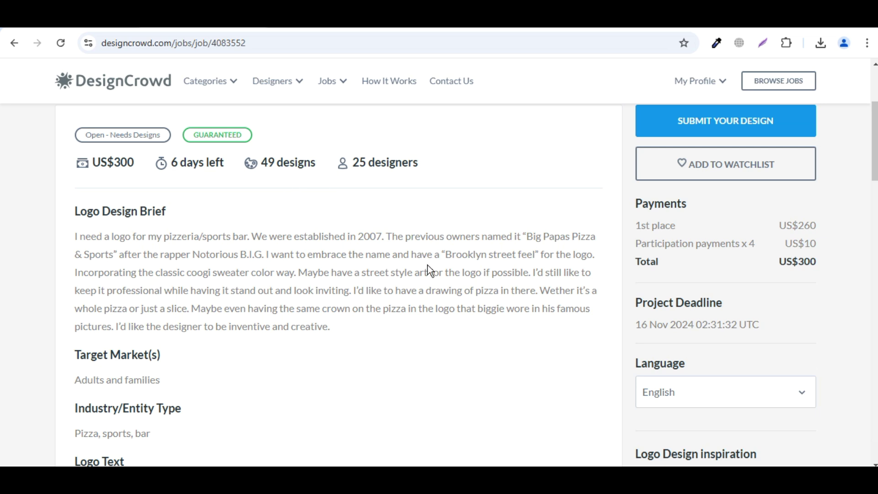
pyautogui.scroll(-2, 430, 269)
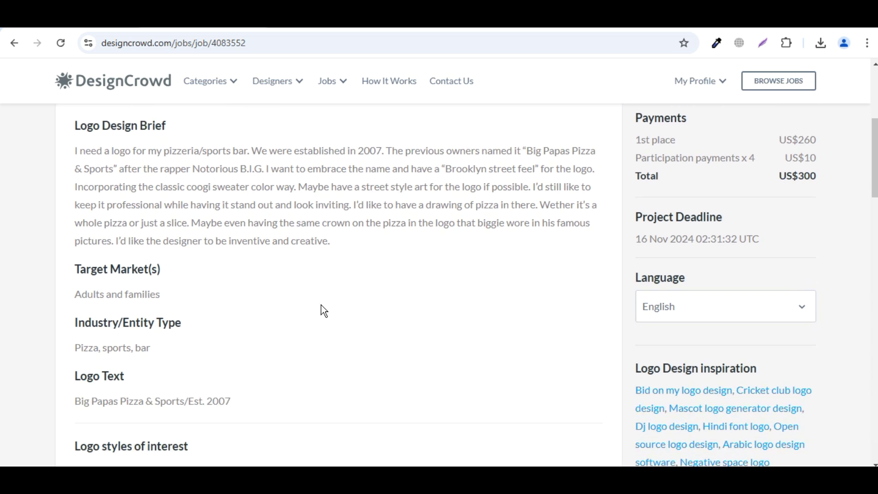
pyautogui.scroll(-4, 441, 297)
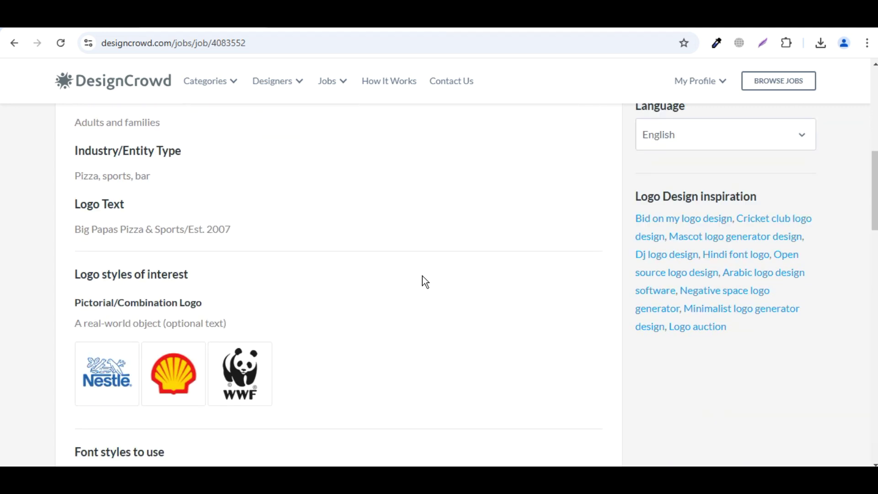
pyautogui.moveTo(78, 228); pyautogui.dragTo(278, 233)
pyautogui.click(279, 233)
pyautogui.scroll(-4, 365, 263)
pyautogui.scroll(2, 364, 263)
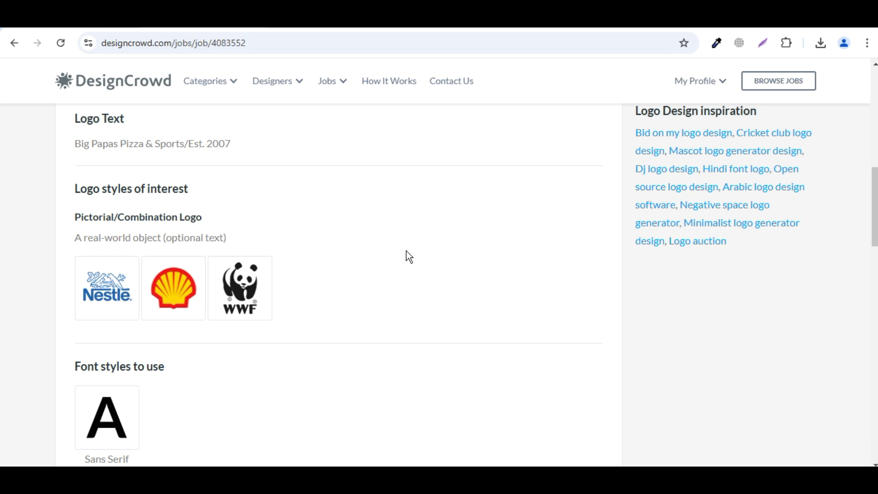
pyautogui.scroll(-2, 406, 252)
pyautogui.scroll(-2, 406, 255)
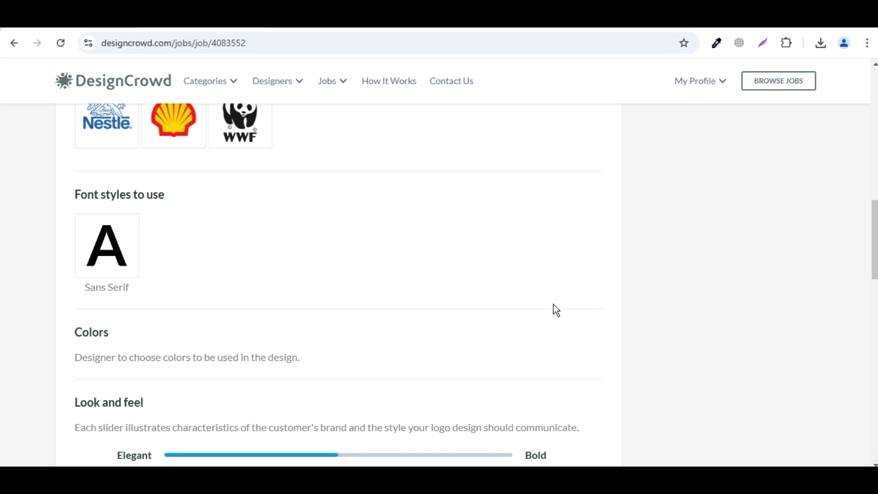
pyautogui.scroll(10, 566, 310)
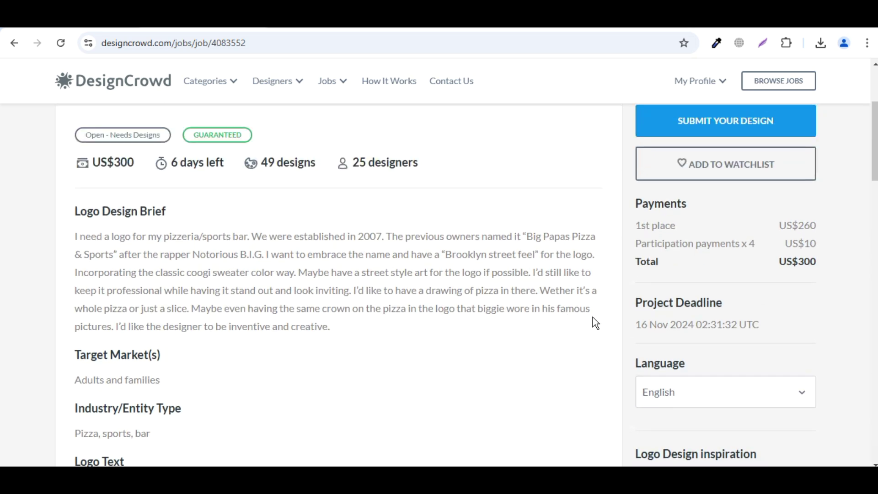
# Search 'logo' in Canva's Create a design box, then return to the DesignCrowd job brief
pyautogui.click(658, 28)
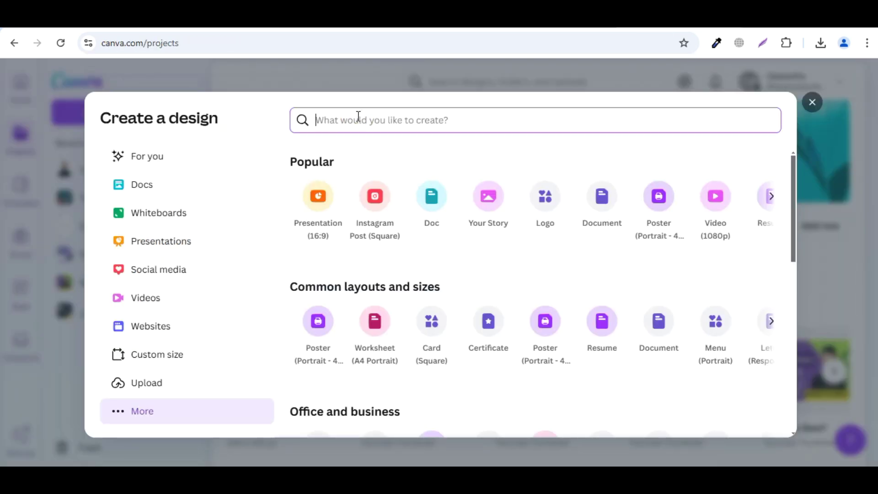
pyautogui.write('logo')
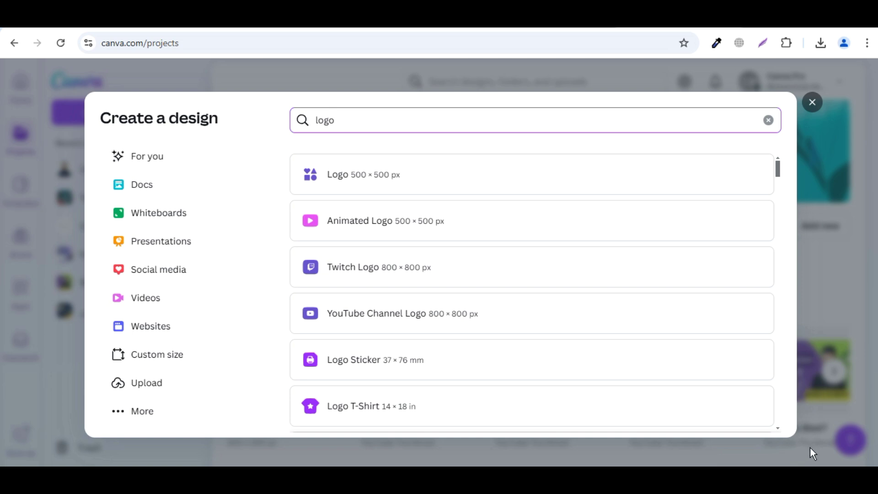
pyautogui.hotkey('ctrl', 'Tab')
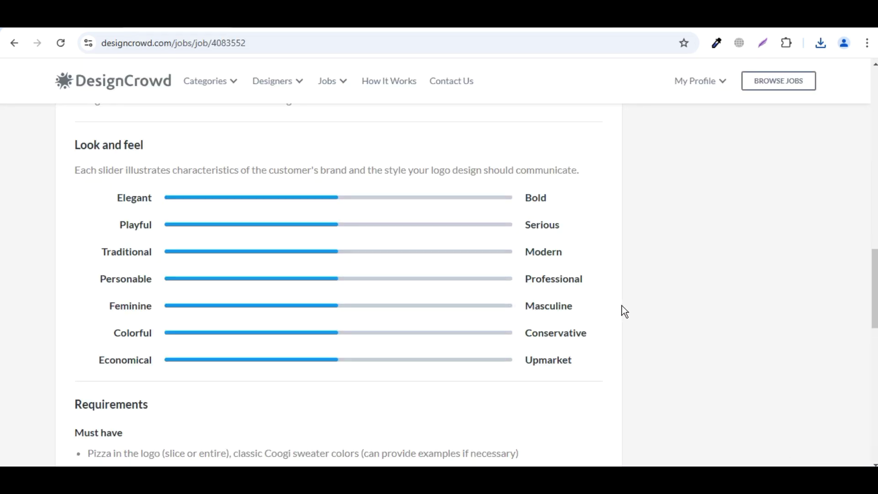
# Download both reference JPEGs from the job's Files and view each, ending on the 'it's pizza time' sample
pyautogui.scroll(-3, 622, 307)
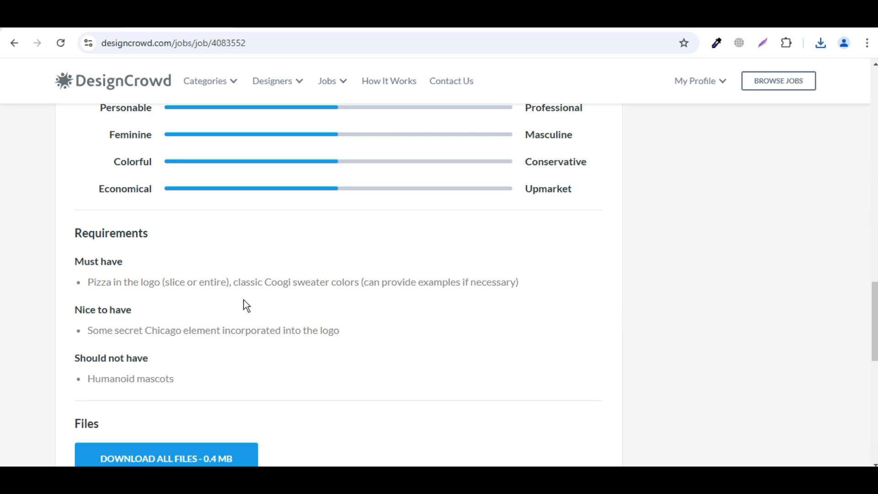
pyautogui.scroll(-2, 396, 315)
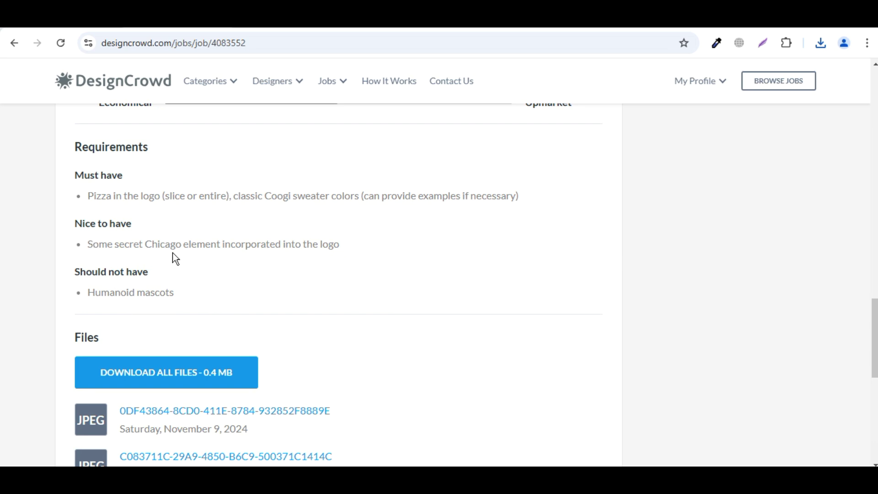
pyautogui.scroll(-4, 430, 274)
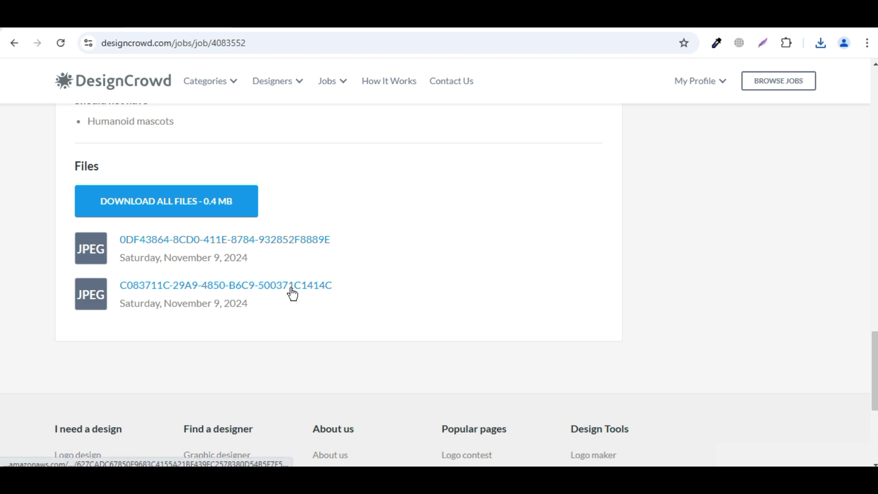
pyautogui.click(291, 289)
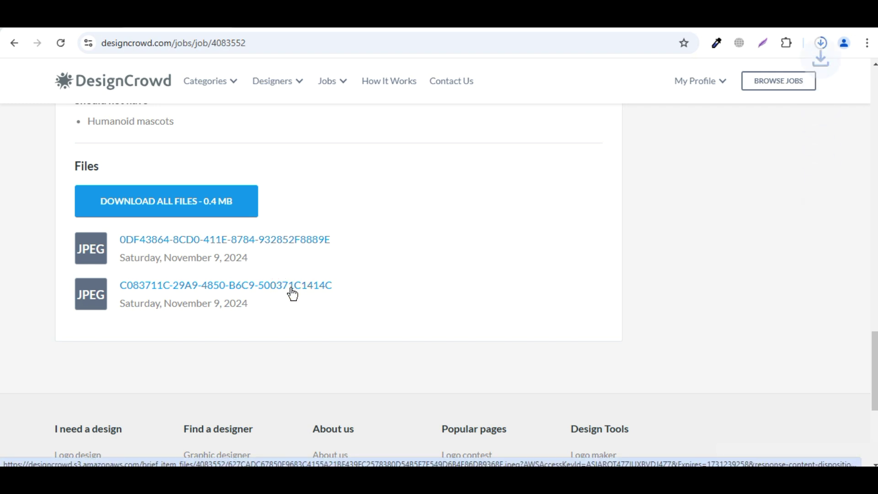
pyautogui.click(821, 44)
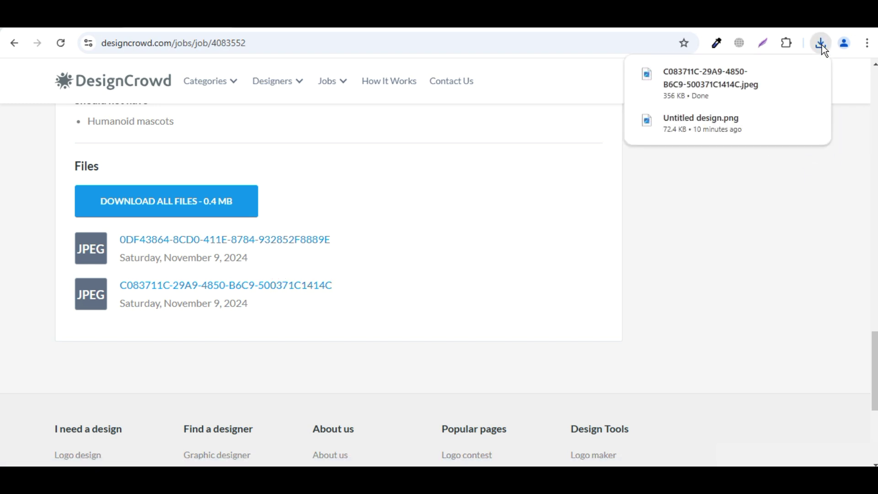
pyautogui.click(812, 74)
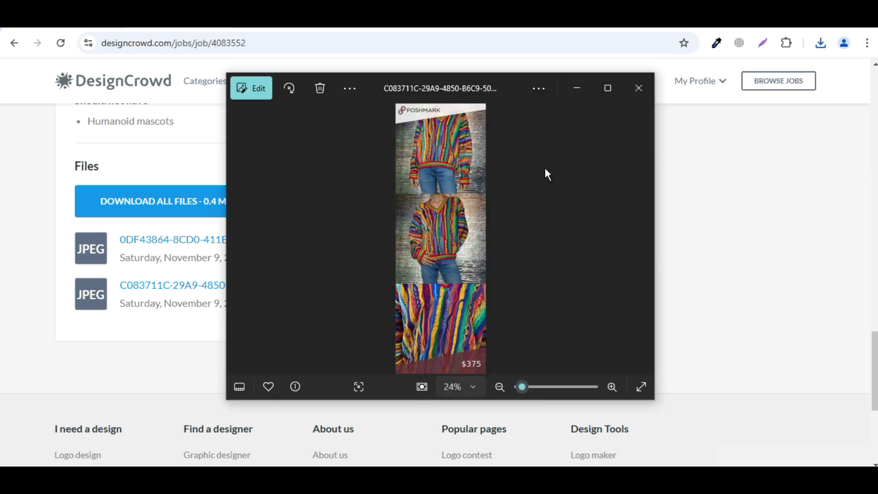
pyautogui.click(646, 88)
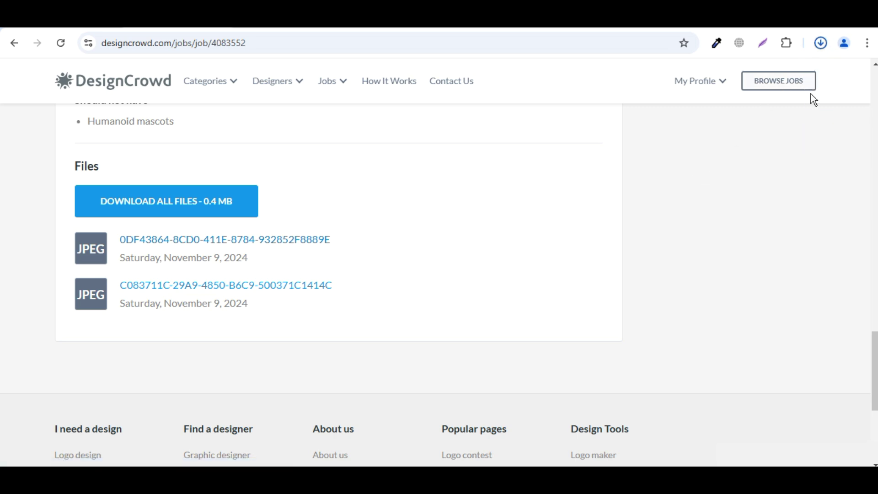
pyautogui.click(820, 43)
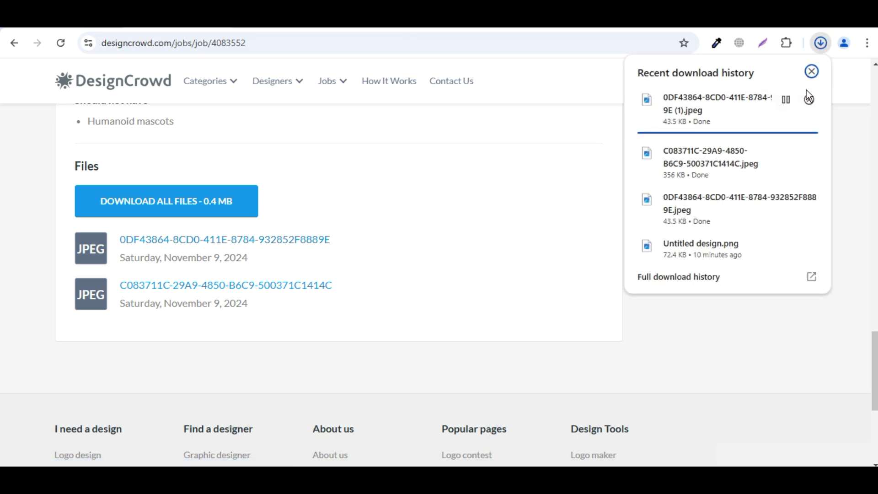
pyautogui.moveTo(798, 163)
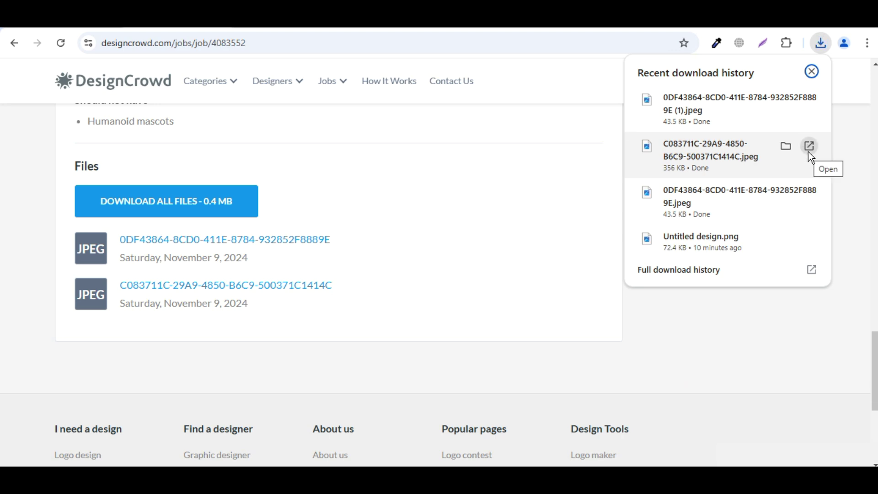
pyautogui.click(812, 100)
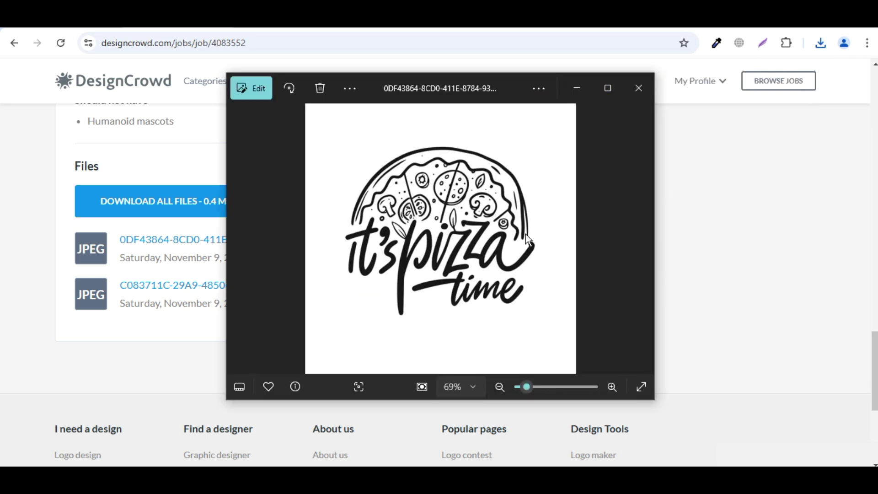
# Close the image viewer and start a new Canva design in the Logo format
pyautogui.click(634, 96)
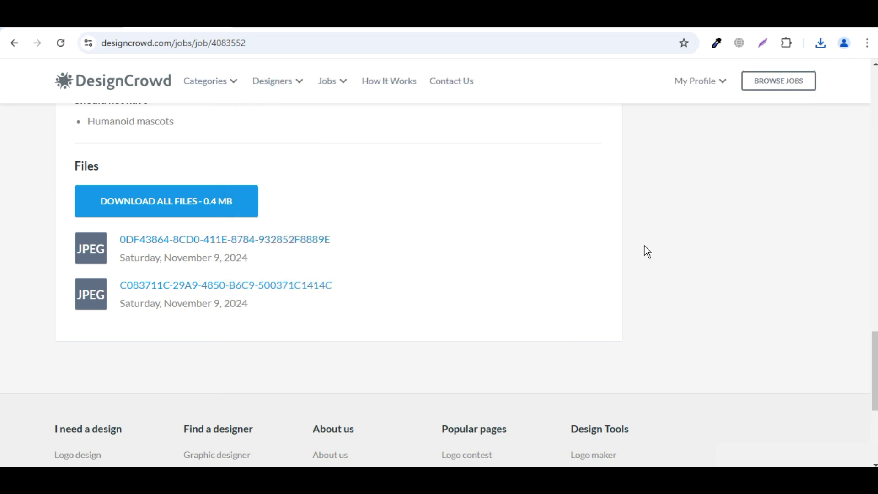
pyautogui.scroll(20, 632, 248)
pyautogui.scroll(4, 627, 249)
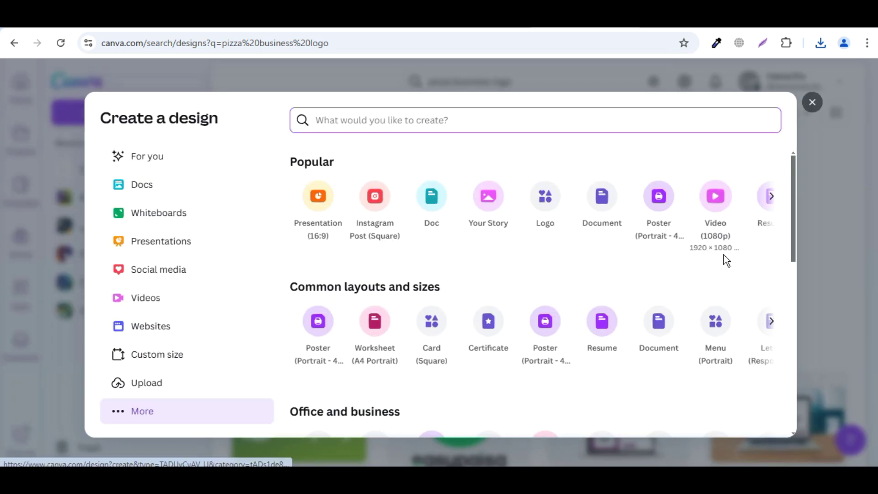
pyautogui.click(554, 187)
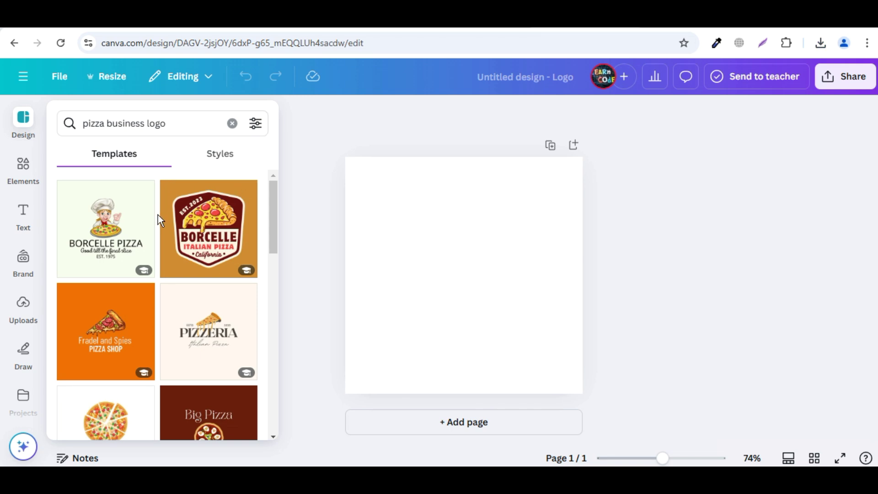
# Browse the 'pizza business logo' templates and apply the Liceria Hot Pizza template to the page
pyautogui.scroll(-2, 157, 215)
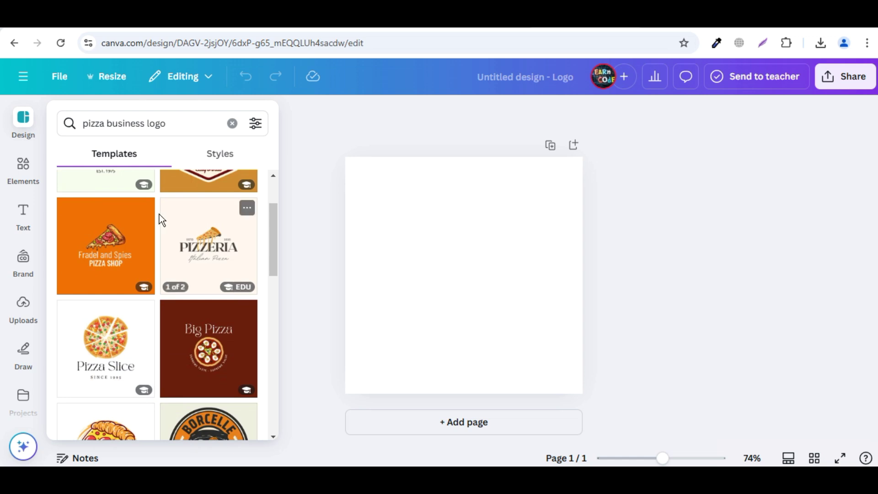
pyautogui.scroll(-2, 158, 210)
pyautogui.scroll(-2, 158, 208)
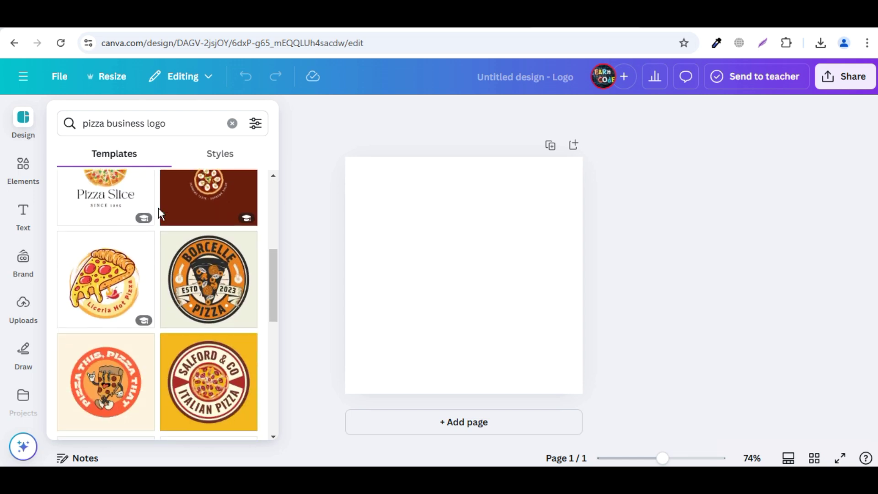
pyautogui.scroll(-2, 158, 208)
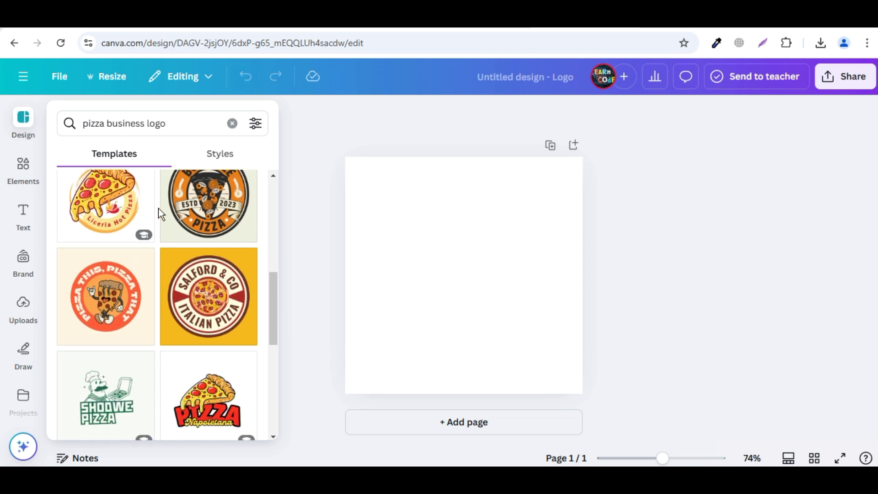
pyautogui.scroll(-4, 158, 209)
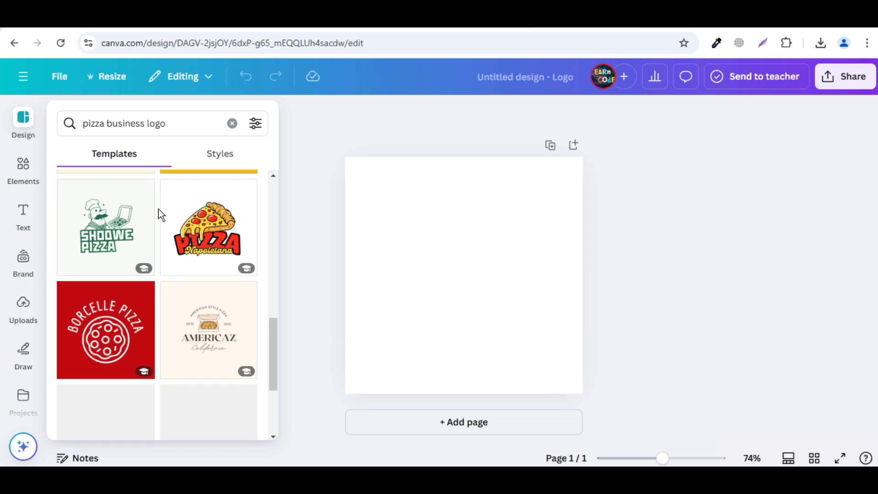
pyautogui.scroll(-2, 158, 209)
pyautogui.scroll(8, 159, 209)
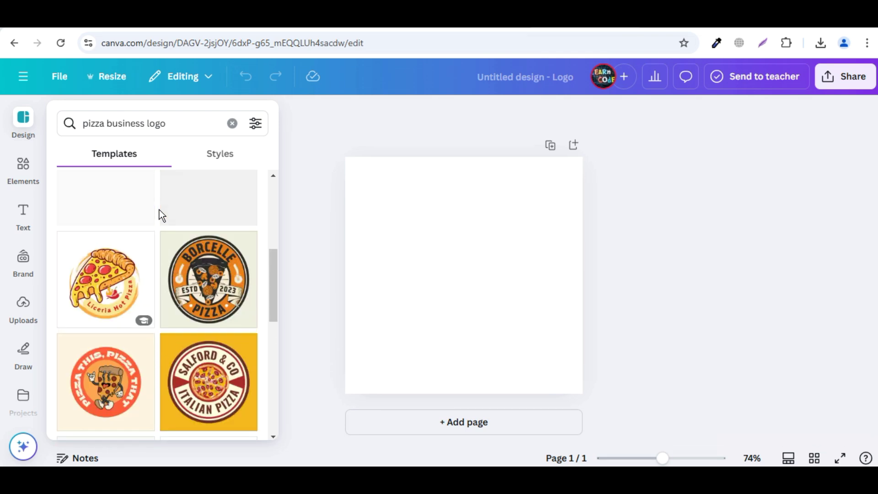
pyautogui.scroll(2, 159, 210)
pyautogui.scroll(2, 159, 210)
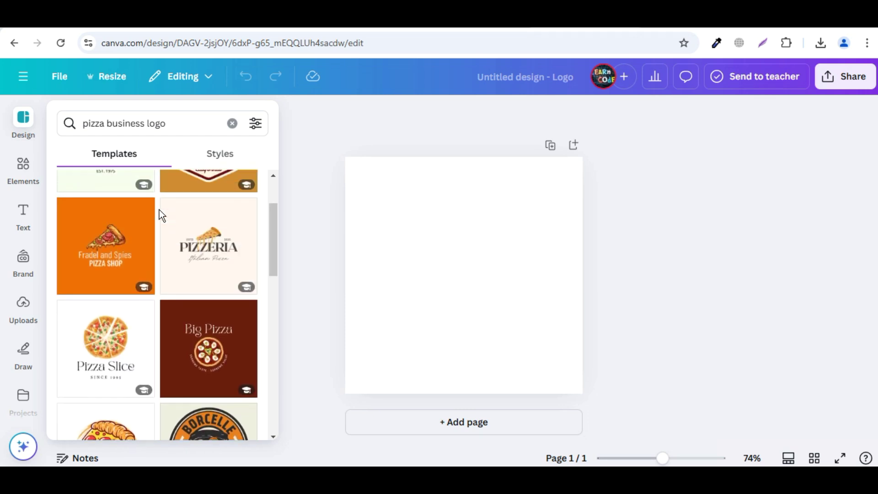
pyautogui.scroll(2, 159, 209)
pyautogui.scroll(-6, 159, 211)
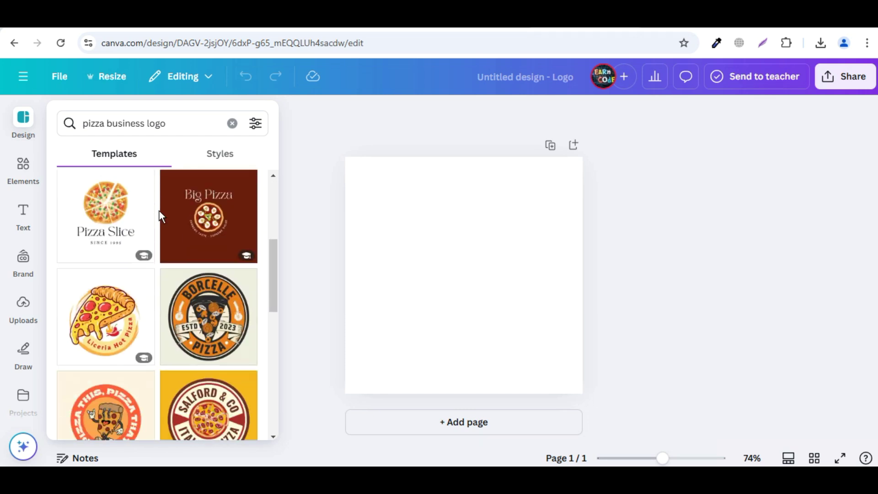
pyautogui.click(120, 299)
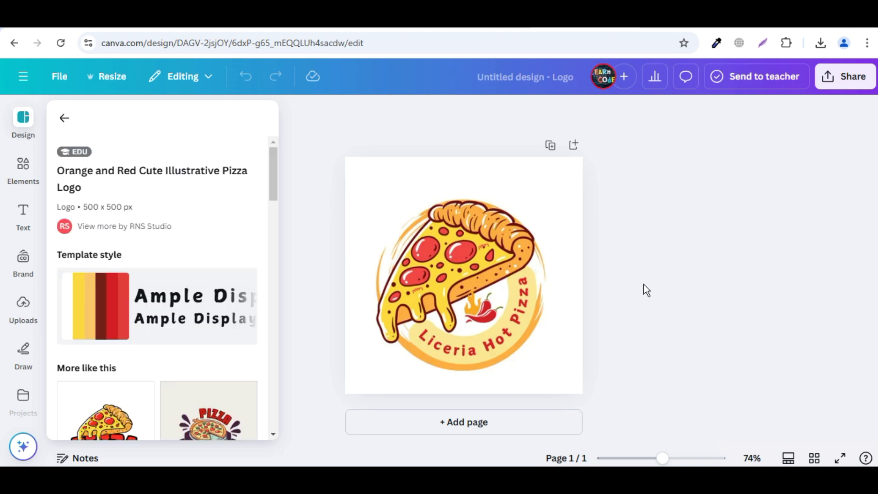
# Replace the curved Liceria Hot Pizza text with the pasted name 'Big Papas Pizza & Sports'
pyautogui.click(456, 356)
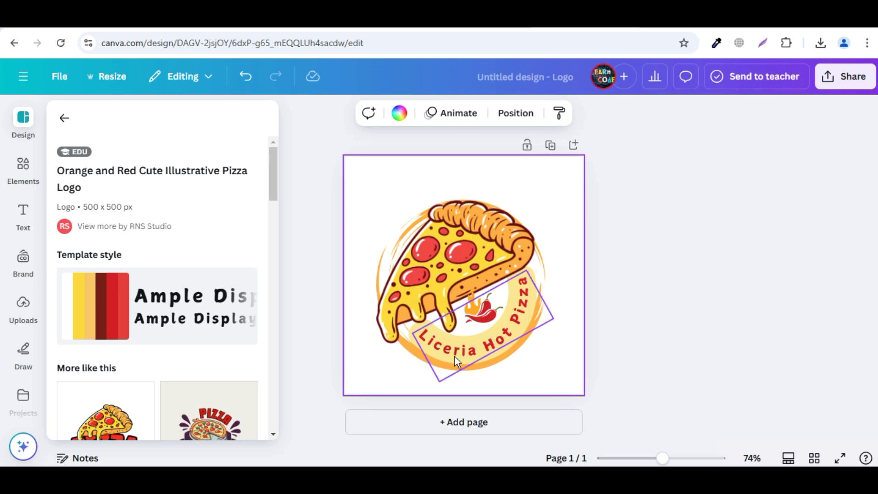
pyautogui.doubleClick(454, 356)
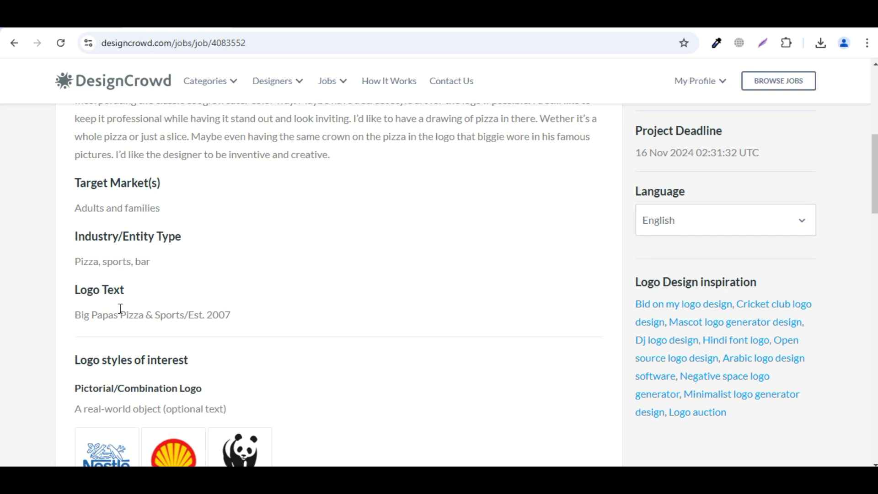
pyautogui.moveTo(77, 315); pyautogui.dragTo(186, 312)
pyautogui.hotkey('ctrl', 'c')
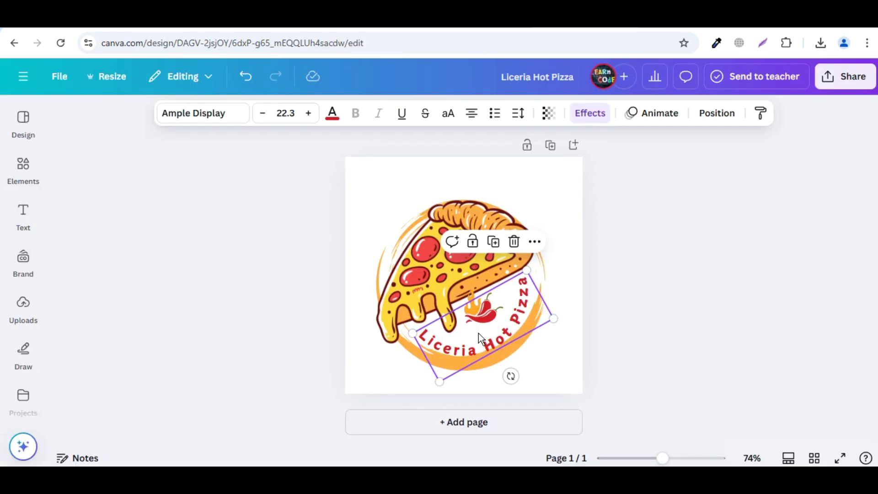
pyautogui.doubleClick(483, 346)
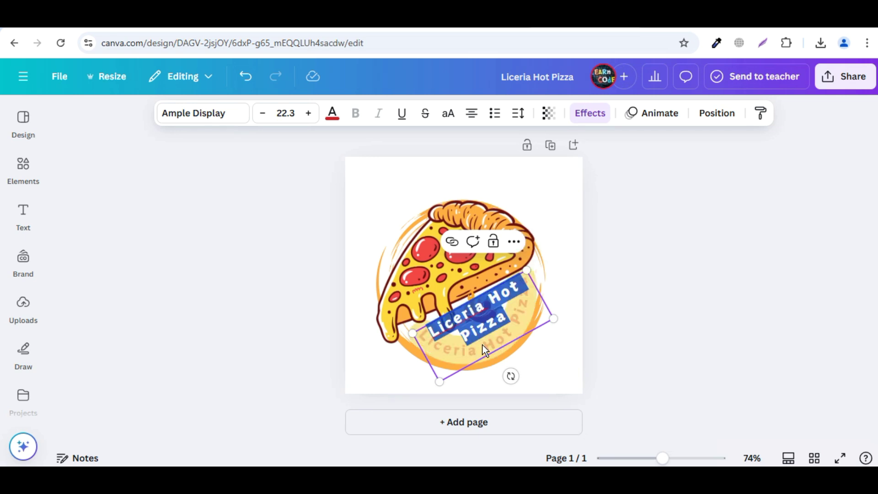
pyautogui.hotkey('ctrl', 'v')
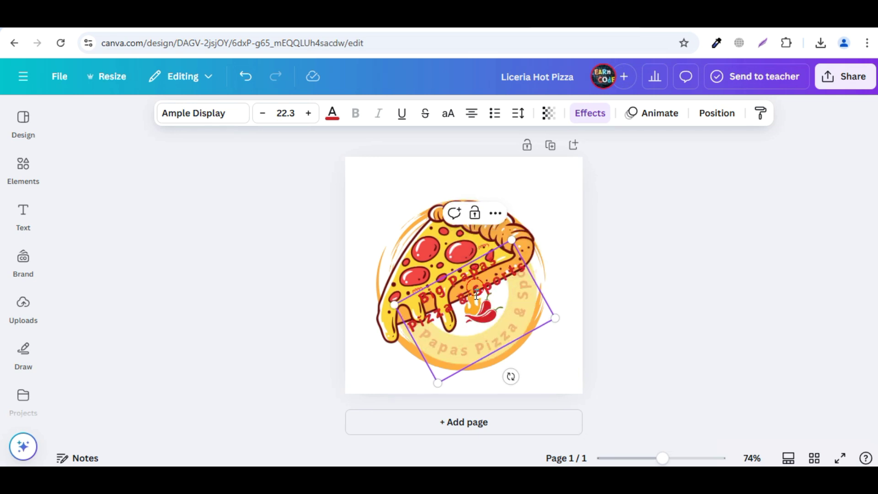
pyautogui.click(623, 321)
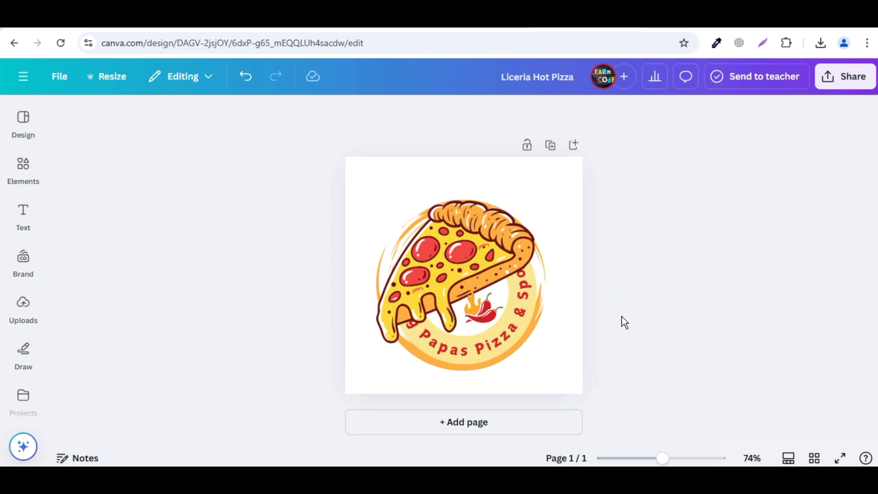
# Shrink the curved name text slightly and move it a little lower on the badge
pyautogui.click(440, 332)
pyautogui.click(567, 305)
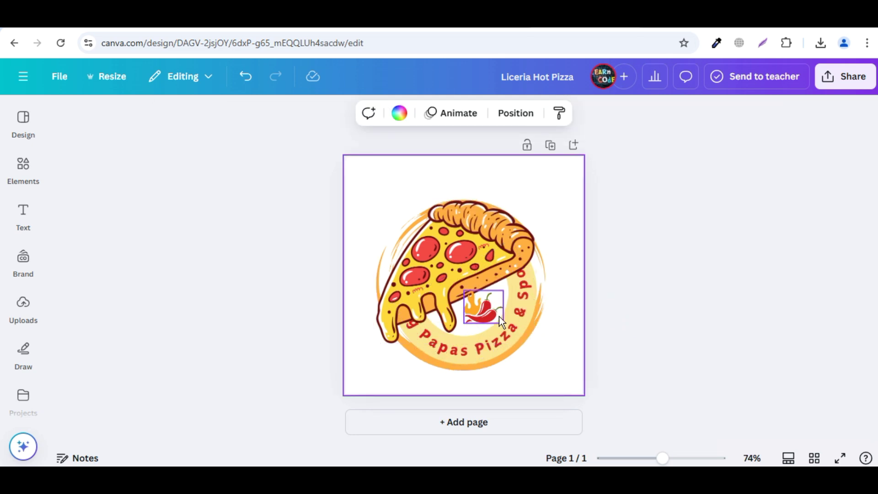
pyautogui.click(482, 357)
pyautogui.moveTo(402, 309); pyautogui.dragTo(410, 318)
pyautogui.click(633, 323)
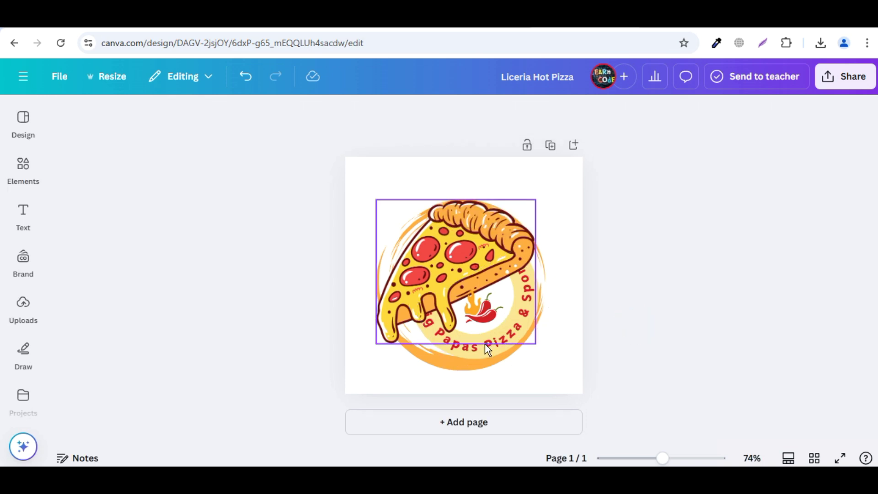
pyautogui.click(464, 350)
pyautogui.moveTo(464, 350); pyautogui.dragTo(463, 355)
pyautogui.click(673, 326)
pyautogui.click(164, 24)
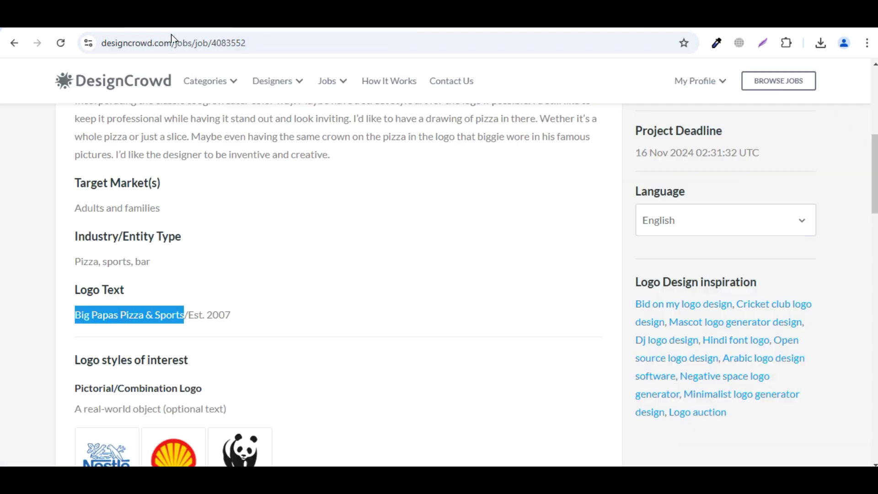
pyautogui.click(383, 296)
pyautogui.scroll(-5, 415, 326)
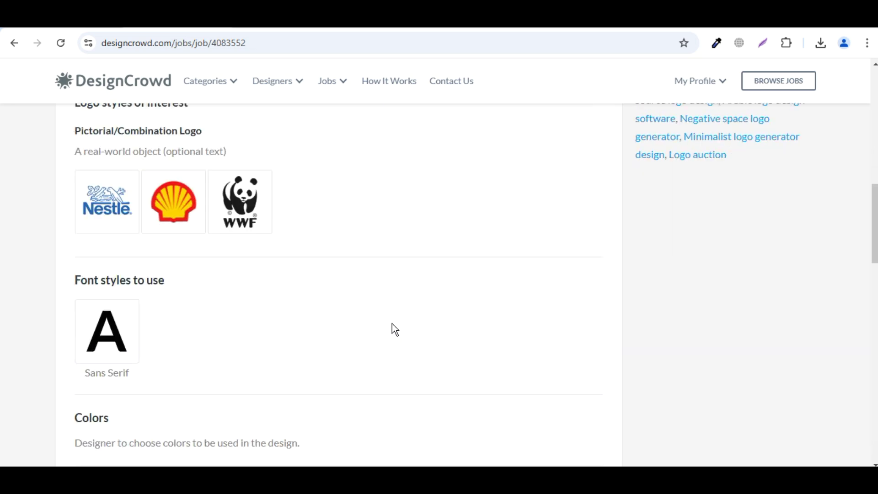
pyautogui.scroll(5, 392, 328)
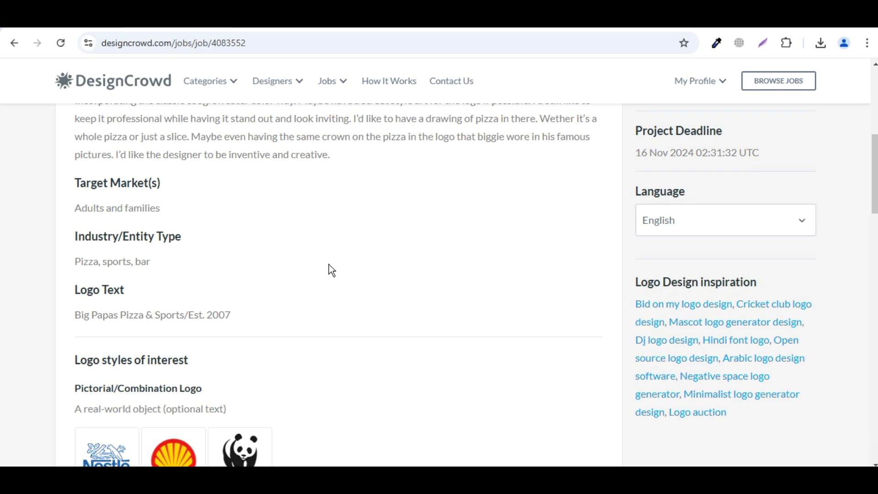
pyautogui.scroll(2, 330, 269)
pyautogui.scroll(-13, 332, 270)
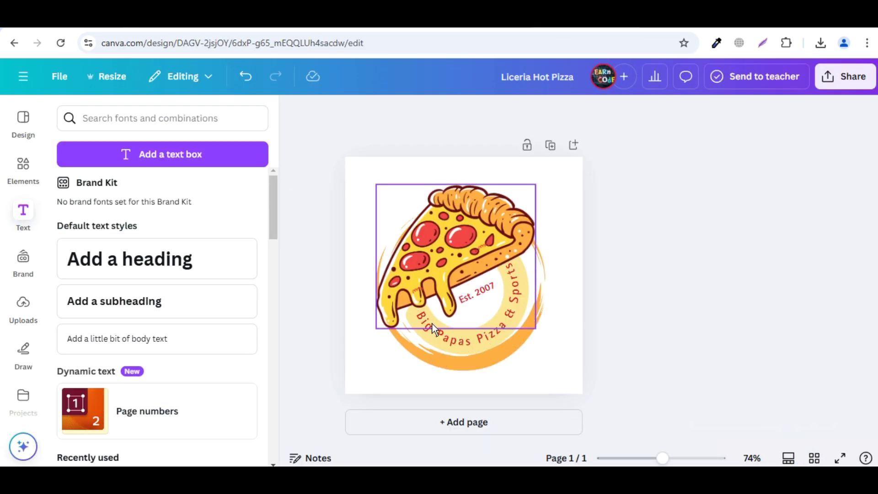
# Download the finished pizza logo from Canva as a 500 × 500 px PNG
pyautogui.click(468, 338)
pyautogui.click(728, 281)
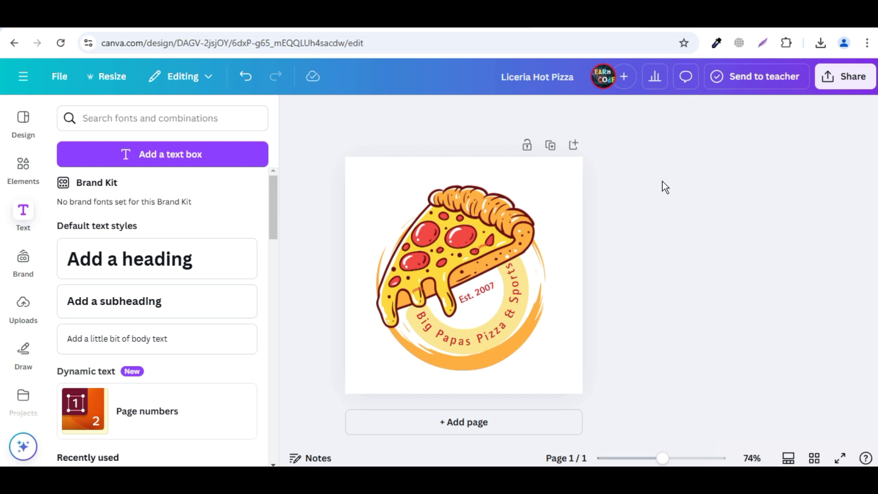
pyautogui.click(866, 81)
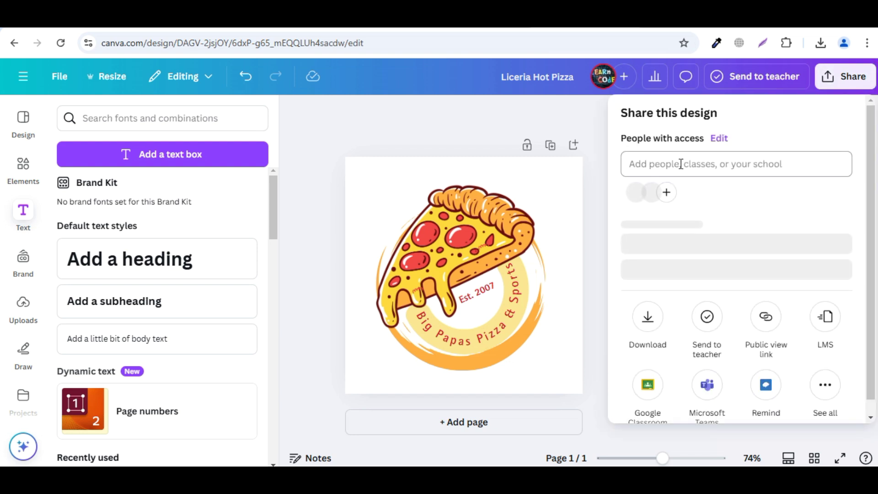
pyautogui.scroll(-1, 681, 309)
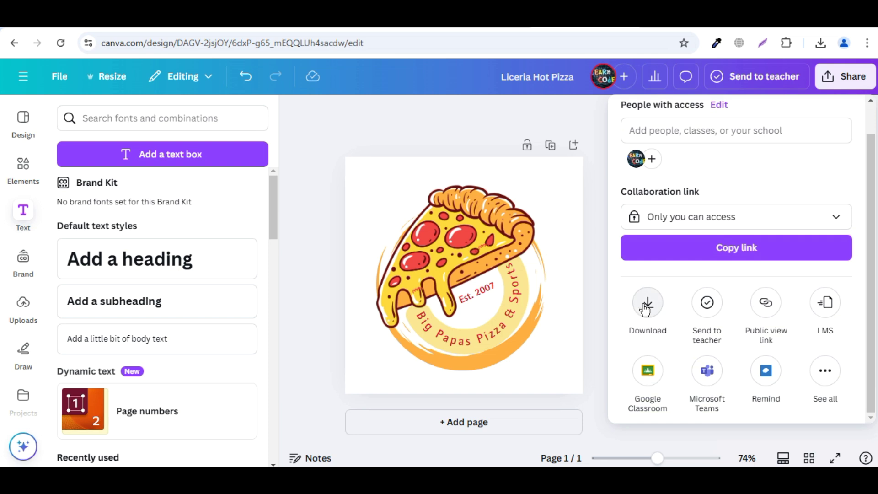
pyautogui.click(645, 310)
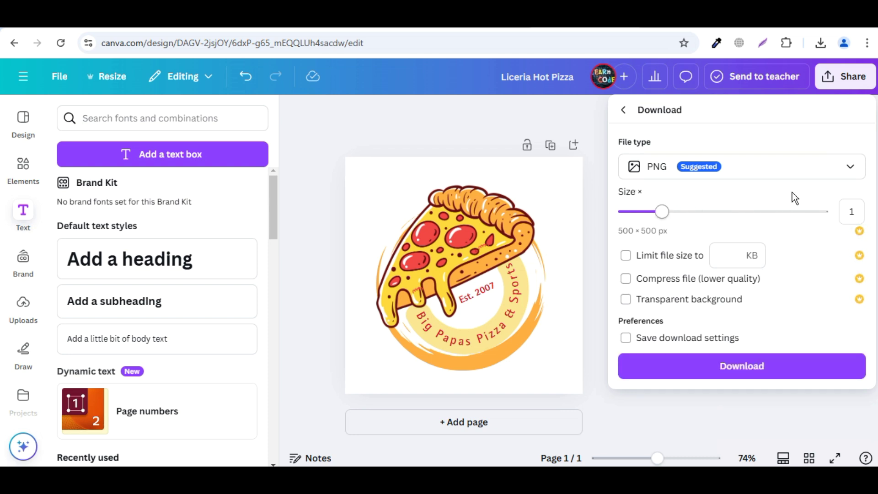
pyautogui.click(796, 166)
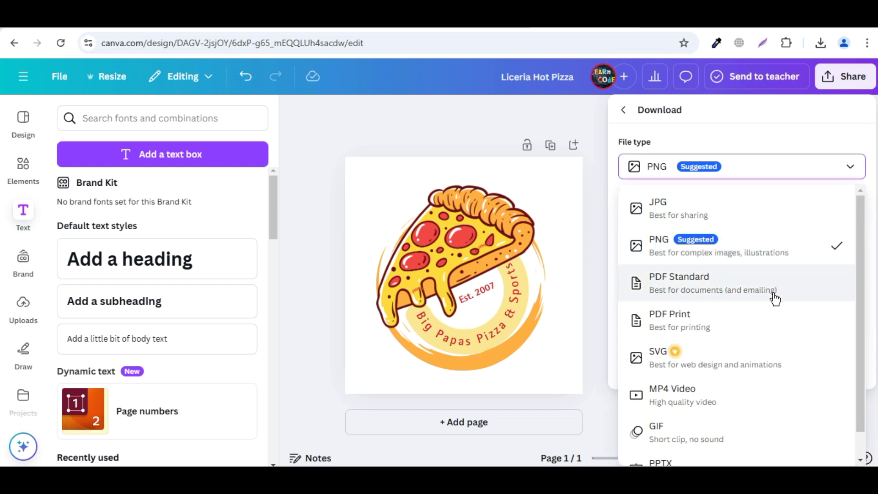
pyautogui.scroll(-1, 774, 301)
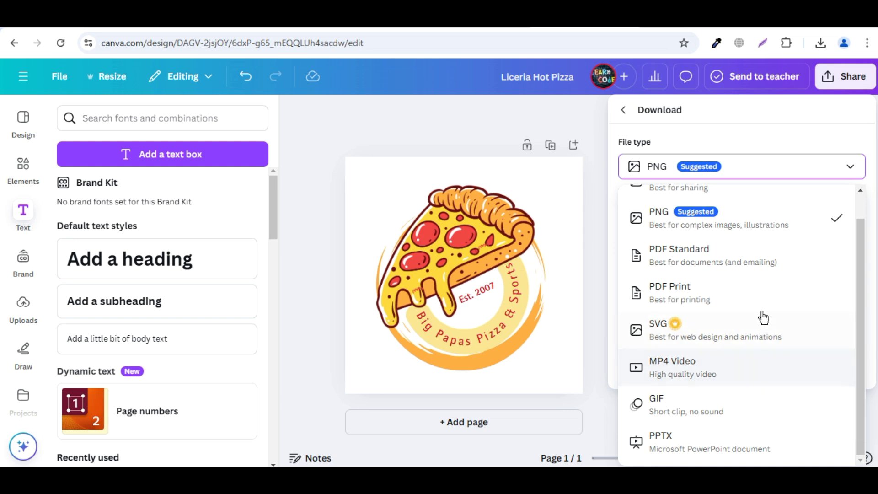
pyautogui.scroll(1, 762, 306)
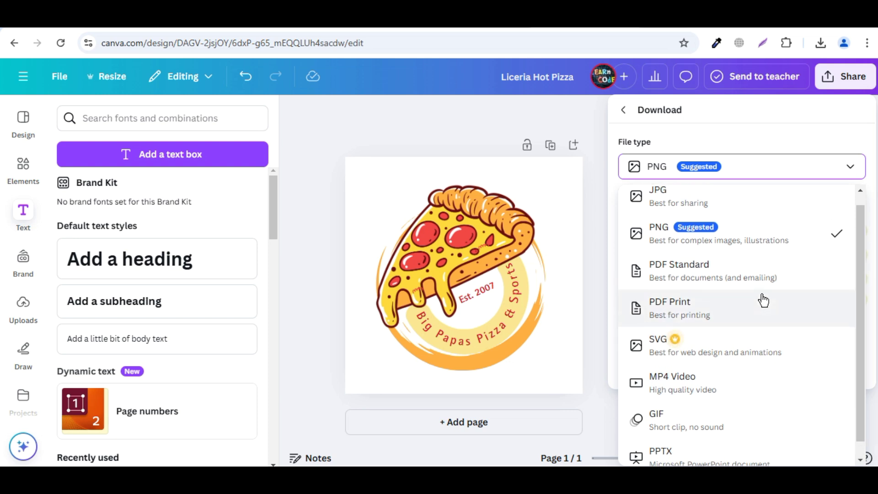
pyautogui.click(767, 251)
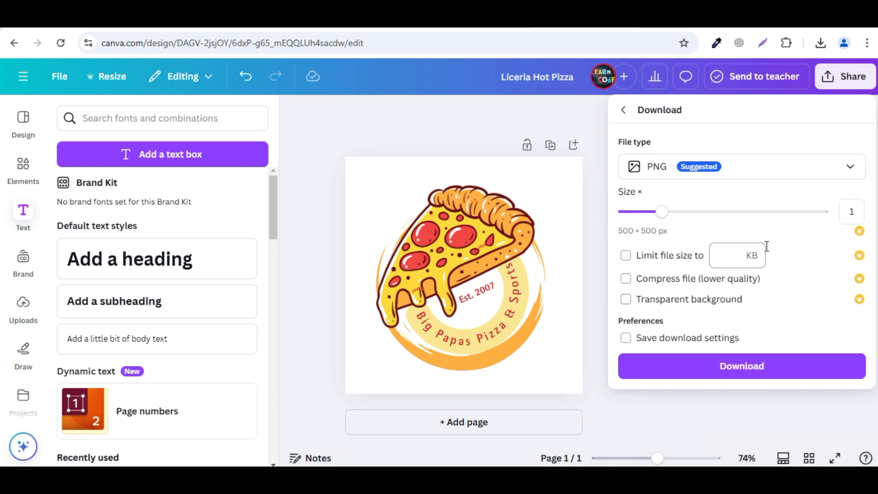
pyautogui.click(787, 366)
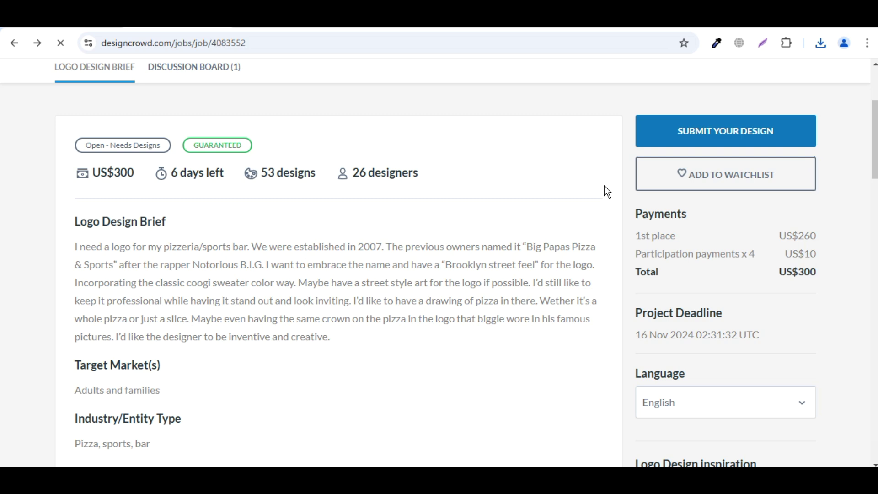
# Enter 'Pizzeria Logo' as the design title in the submission form
pyautogui.scroll(-3, 604, 186)
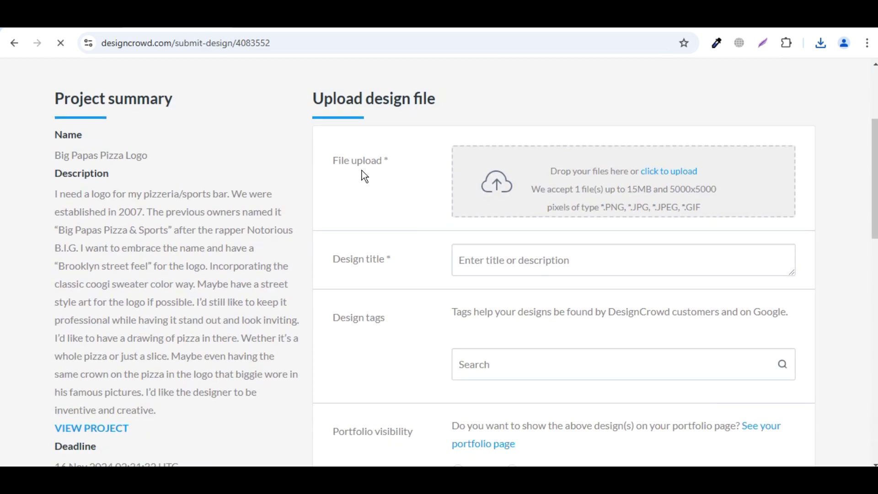
pyautogui.scroll(-2, 727, 206)
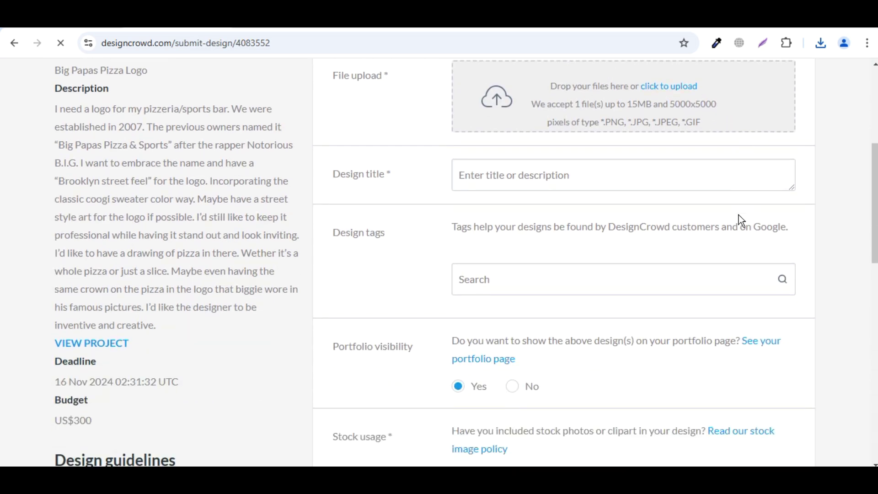
pyautogui.click(516, 175)
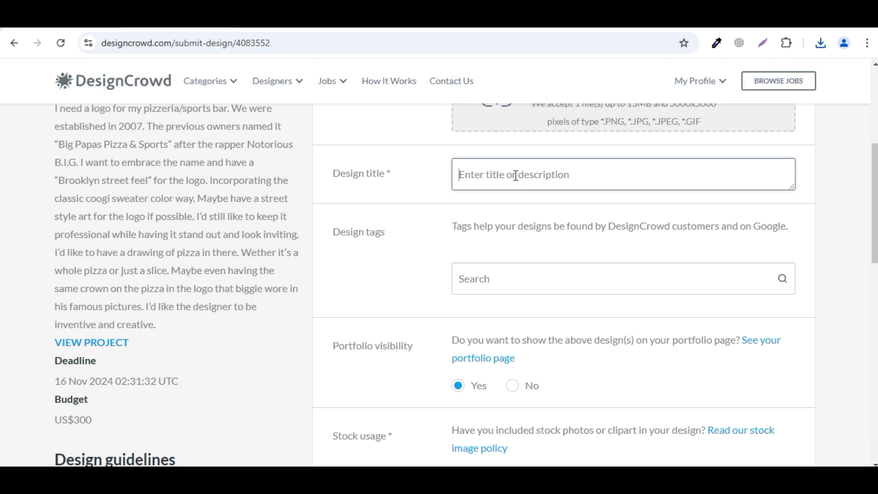
pyautogui.write('Pizzerai')
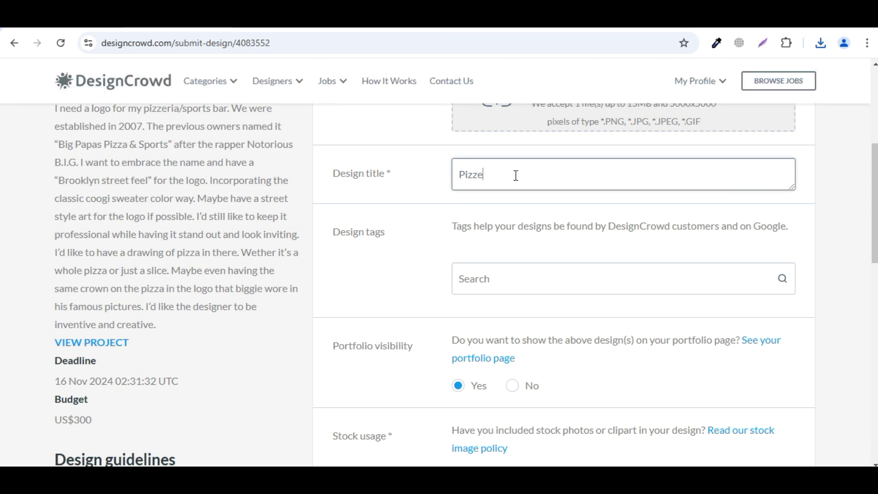
pyautogui.press('BackSpace')
pyautogui.press('BackSpace')
pyautogui.write('ia Logo')
# Declare no stock usage, accept the submission guidelines, and submit and upload the design
pyautogui.scroll(-4, 755, 302)
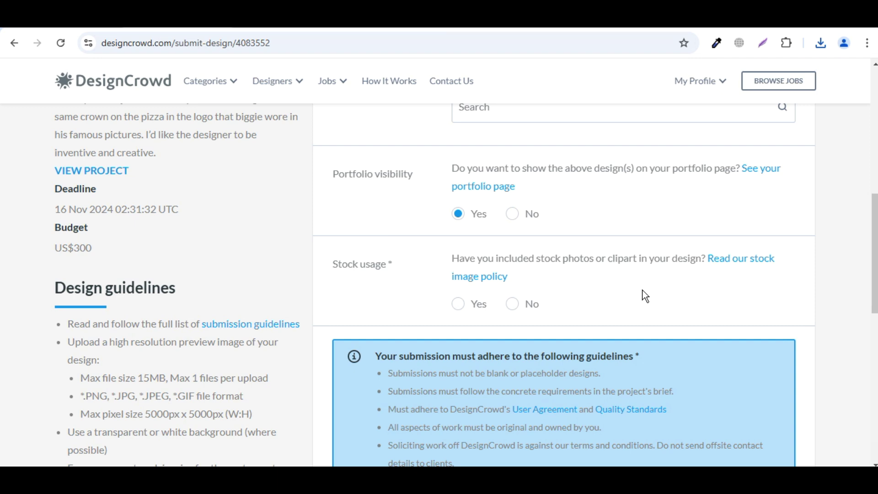
pyautogui.click(512, 304)
pyautogui.scroll(-2, 783, 364)
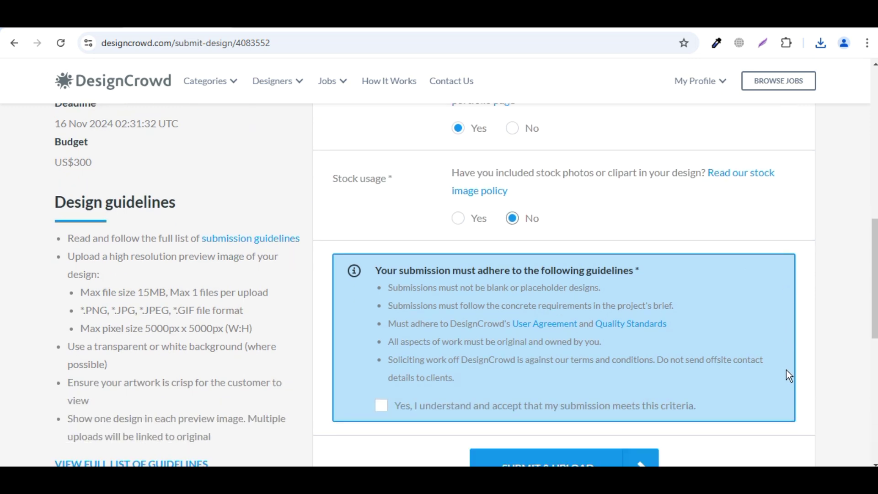
pyautogui.scroll(-2, 785, 369)
pyautogui.click(380, 320)
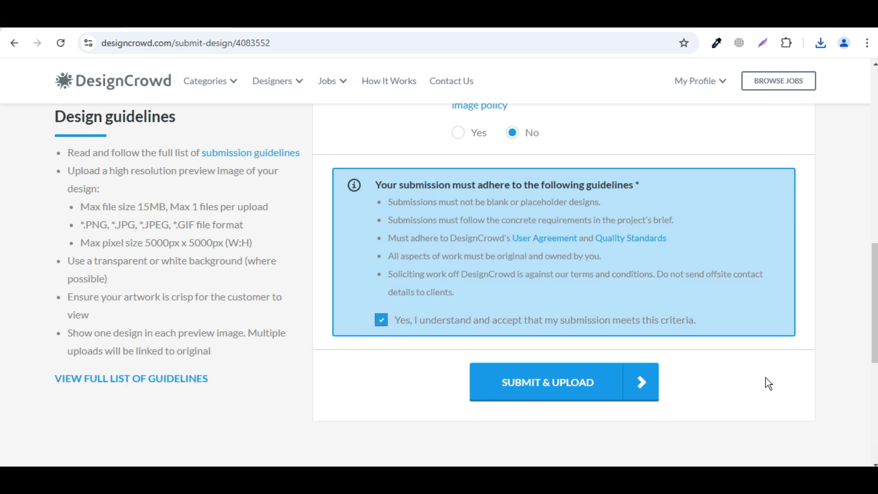
pyautogui.scroll(-3, 809, 440)
pyautogui.click(571, 271)
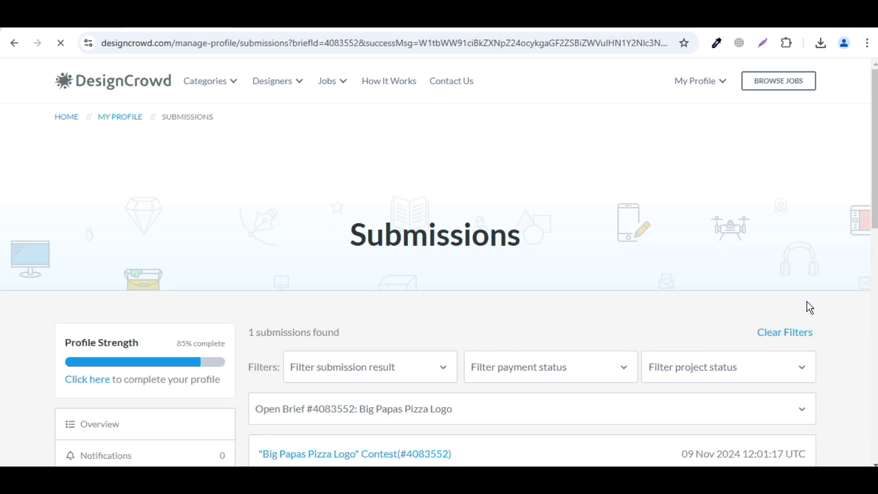
# Check the Submissions page to confirm the pizza logo entry is under review
pyautogui.scroll(-5, 805, 302)
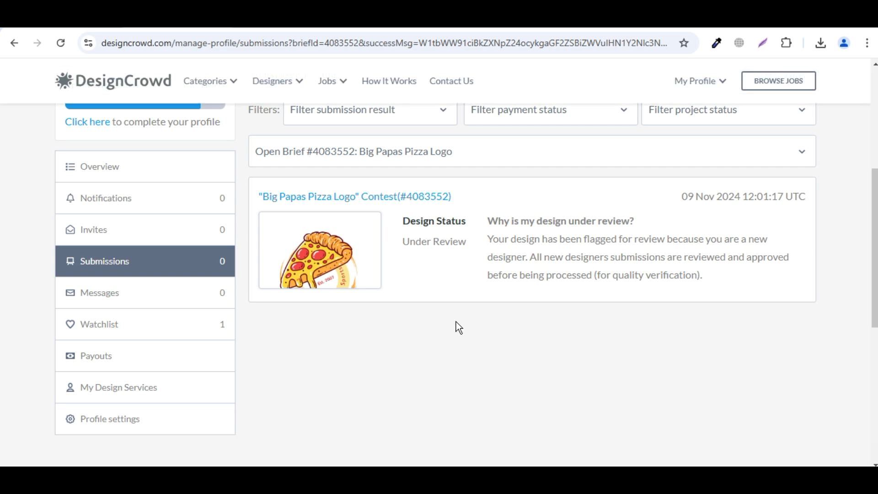
pyautogui.scroll(2, 662, 270)
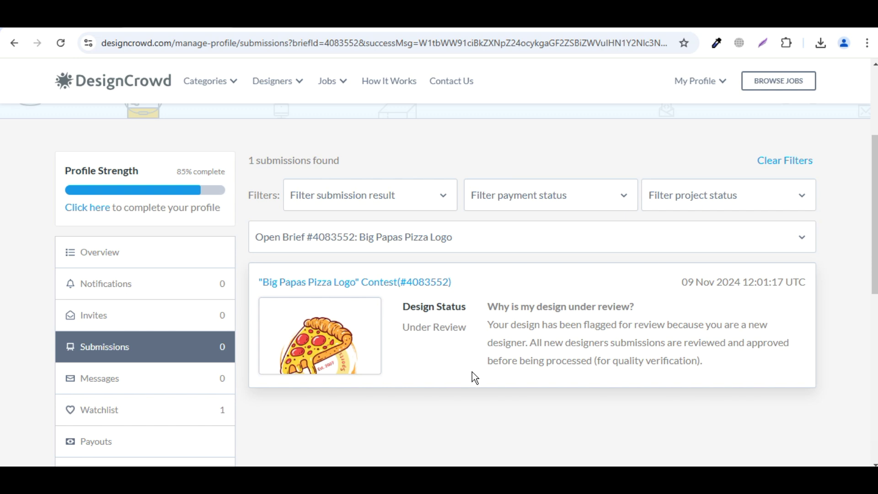
pyautogui.scroll(-2, 471, 371)
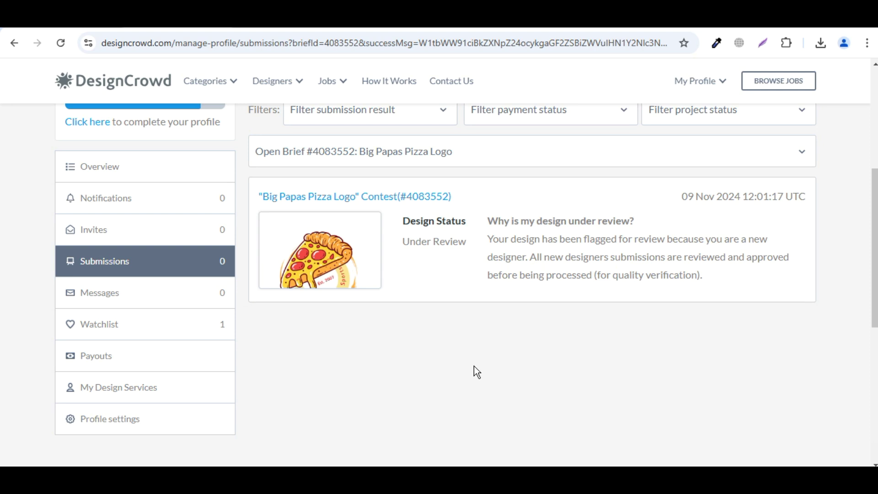
pyautogui.scroll(2, 473, 365)
pyautogui.scroll(-2, 475, 366)
# Open the Payout logs from the profile sidebar, showing US$0.00 earned and no items
pyautogui.click(192, 361)
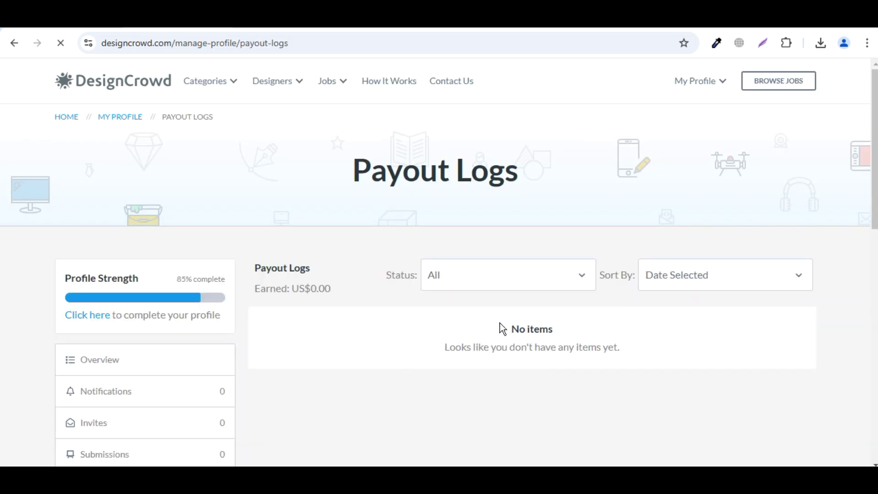
pyautogui.scroll(-2, 319, 278)
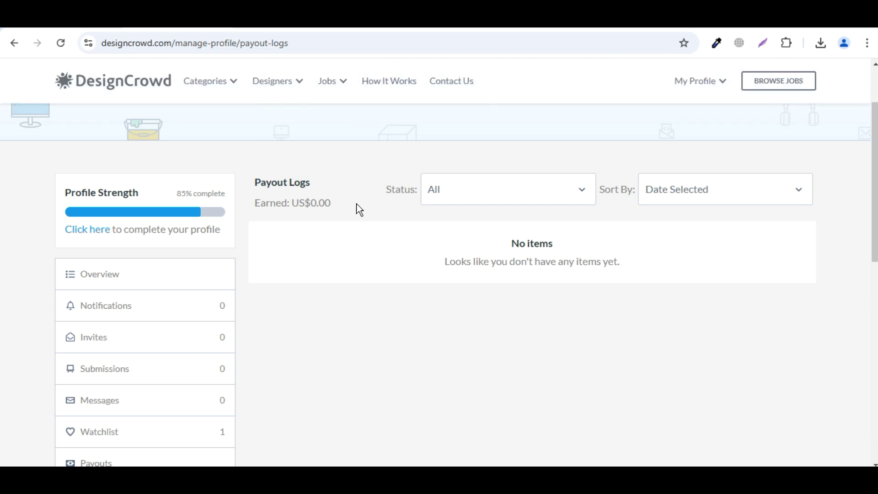
pyautogui.scroll(-2, 357, 208)
pyautogui.scroll(2, 358, 207)
pyautogui.scroll(-4, 399, 237)
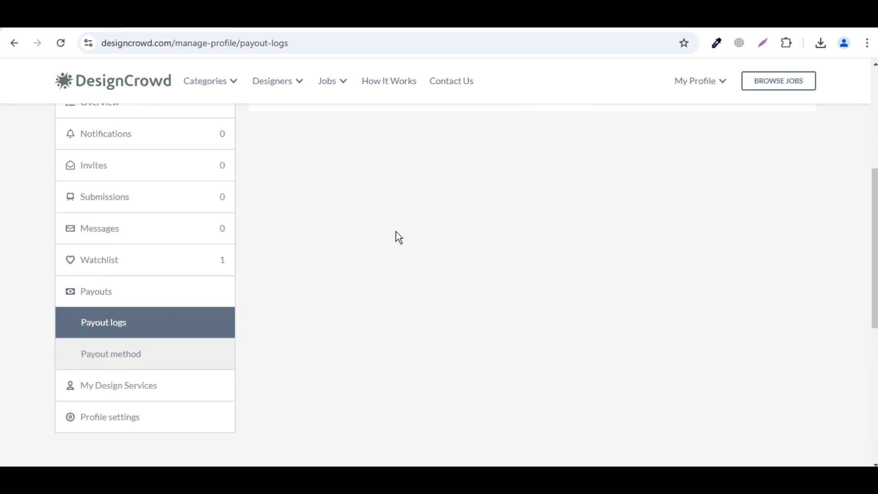